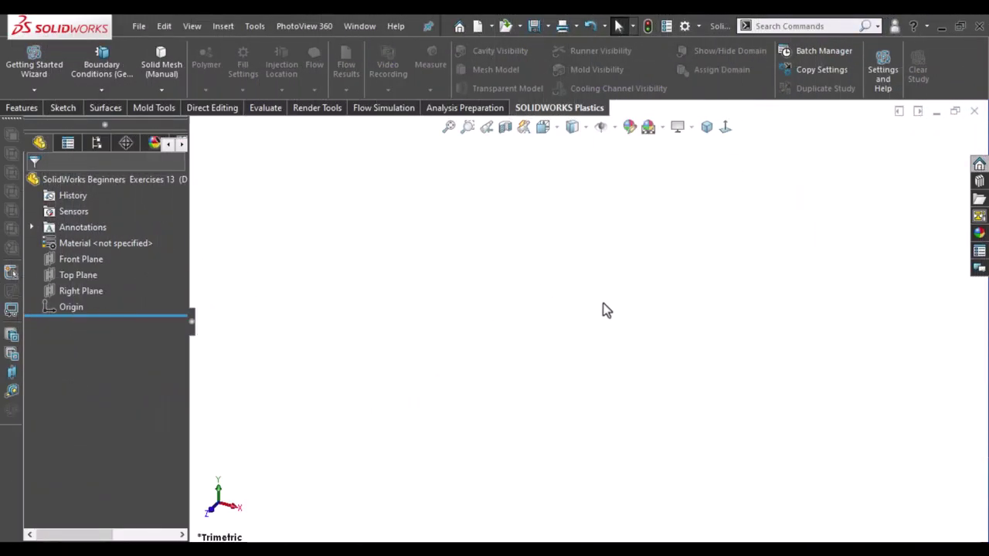
# Open a new sketch on the Front Plane from the Features tab.
pyautogui.click(23, 108)
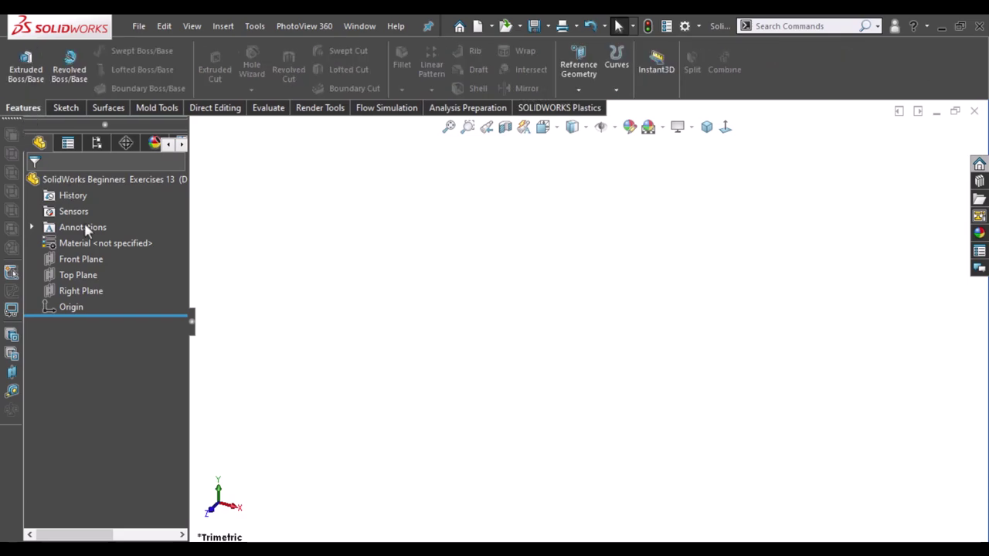
pyautogui.click(91, 260)
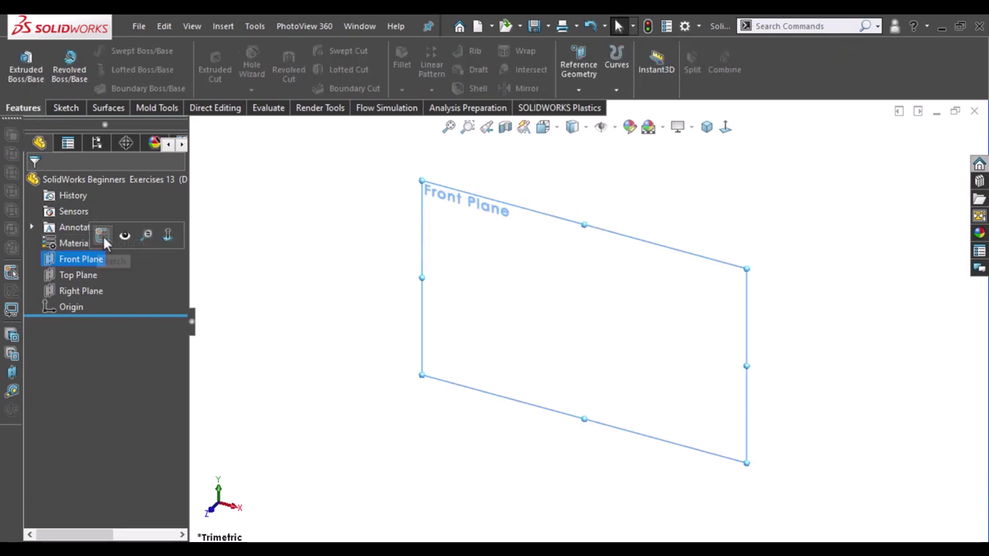
pyautogui.click(103, 236)
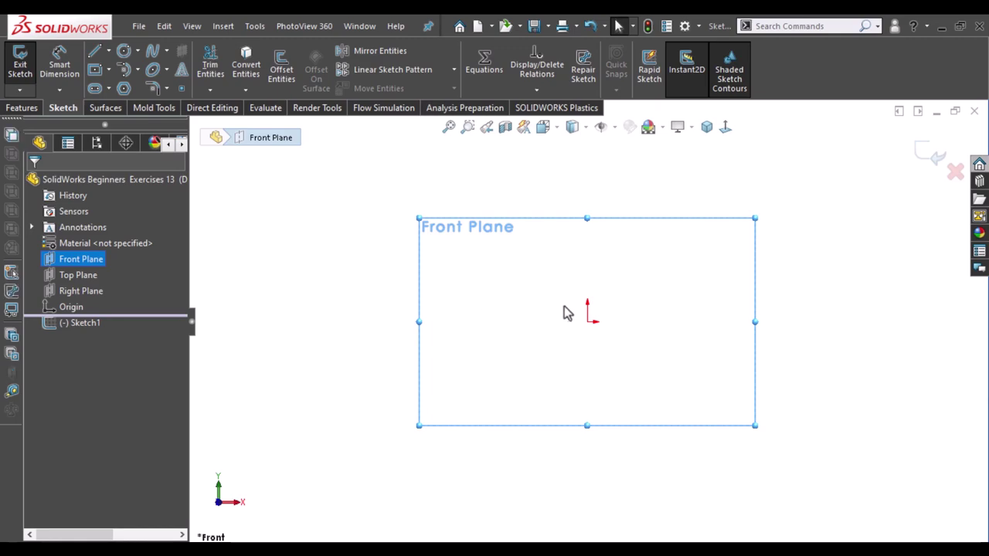
# Draw one circle centred on the origin and cancel the accidental second circle.
pyautogui.press('c')
pyautogui.click(587, 321)
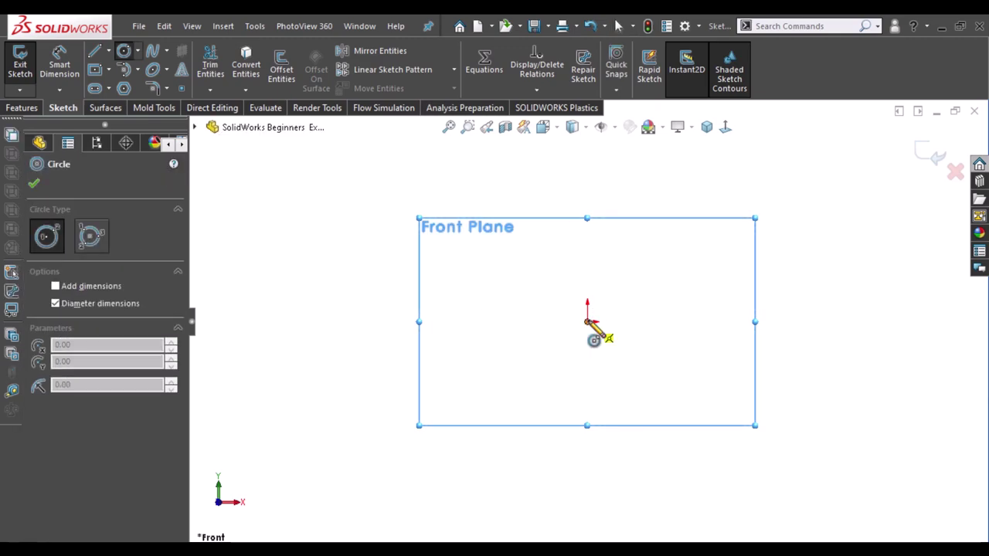
pyautogui.click(609, 313)
pyautogui.press('Return')
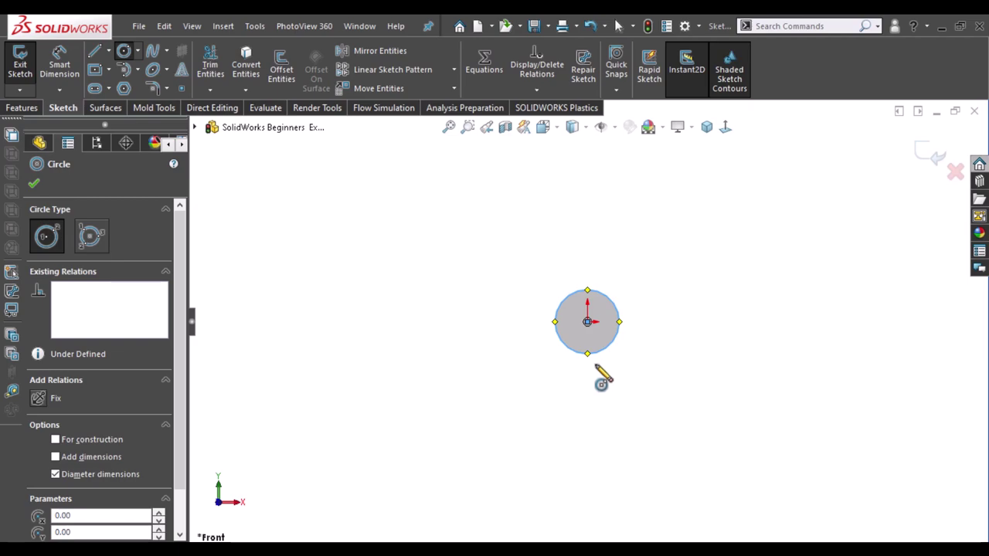
pyautogui.click(595, 364)
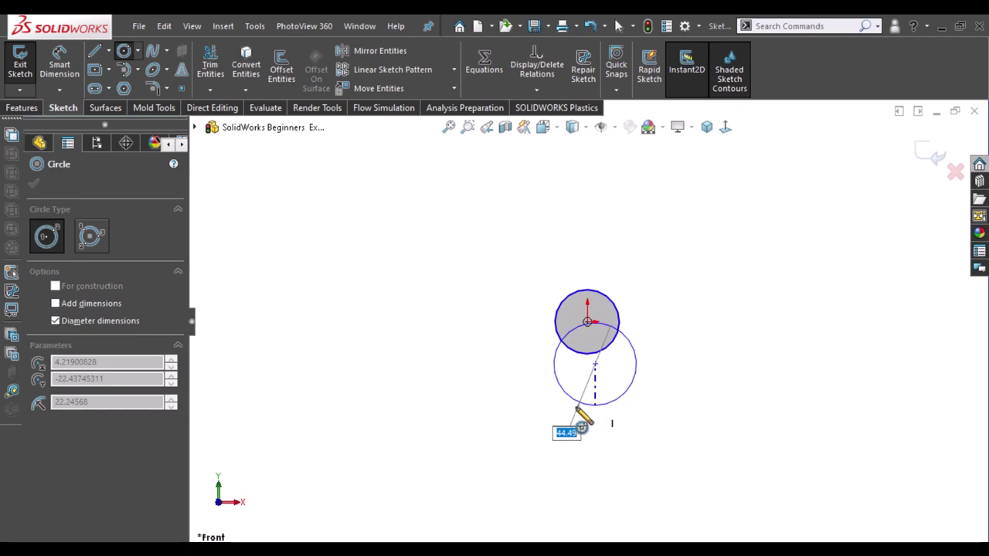
pyautogui.rightClick(564, 410)
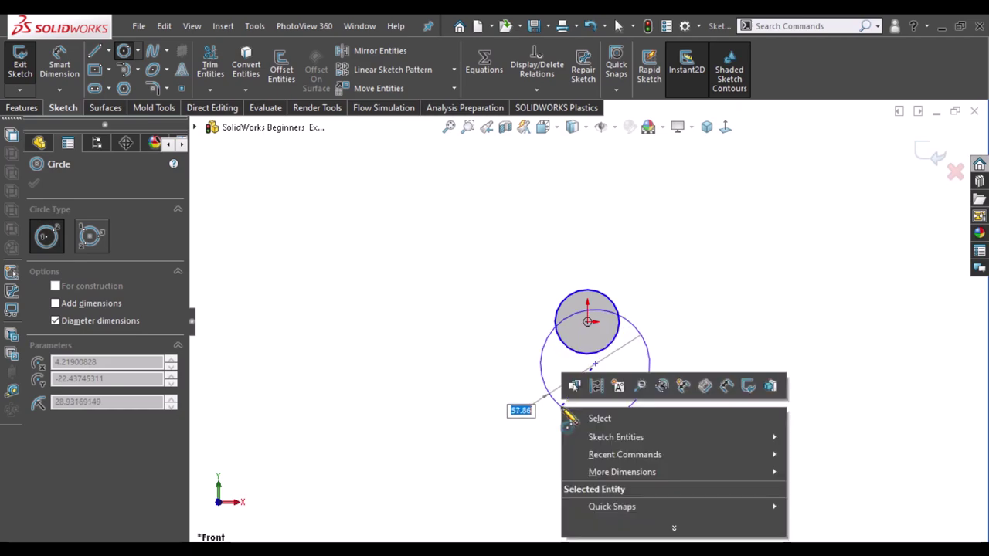
pyautogui.click(576, 417)
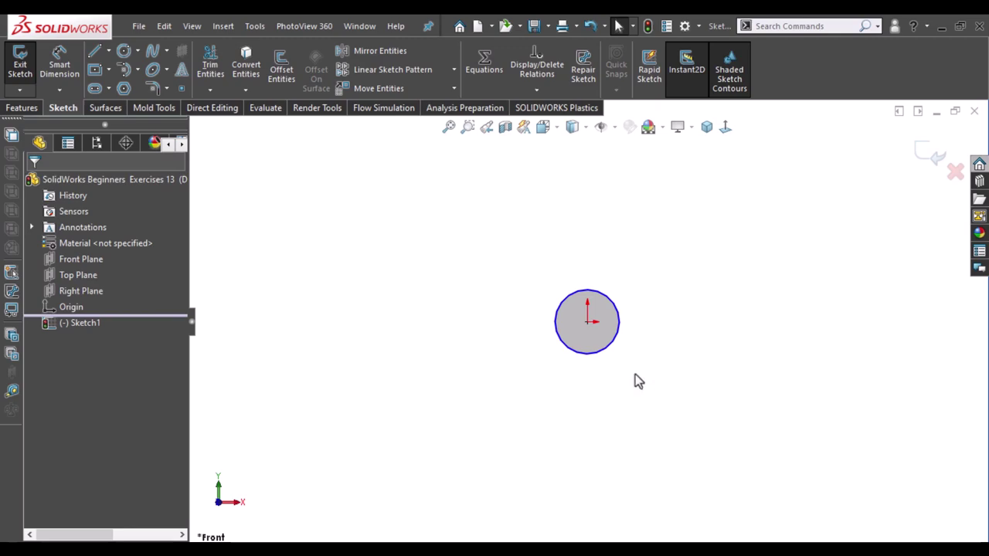
# Draw a stepped five-line chain below the circle outlining the right half of stem and base.
pyautogui.press('l')
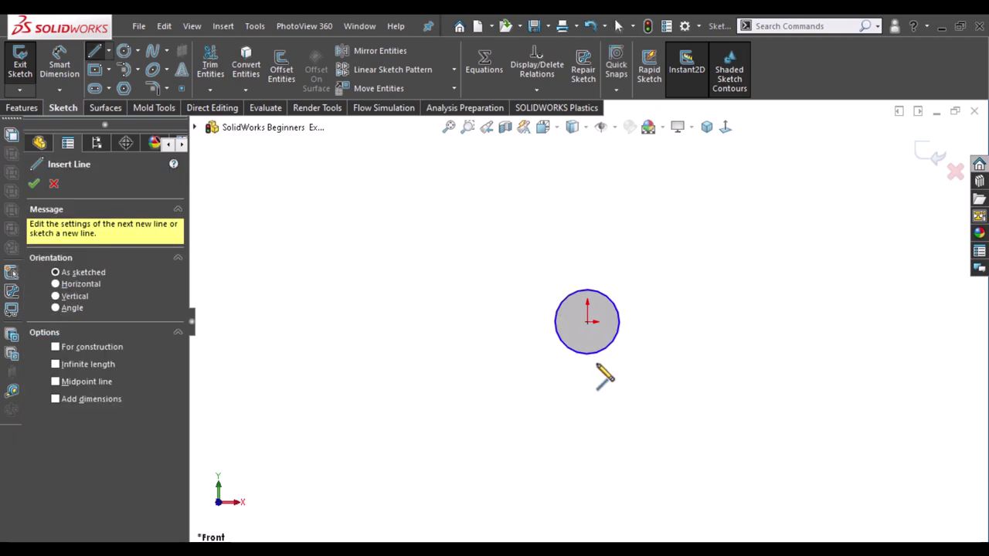
pyautogui.click(593, 430)
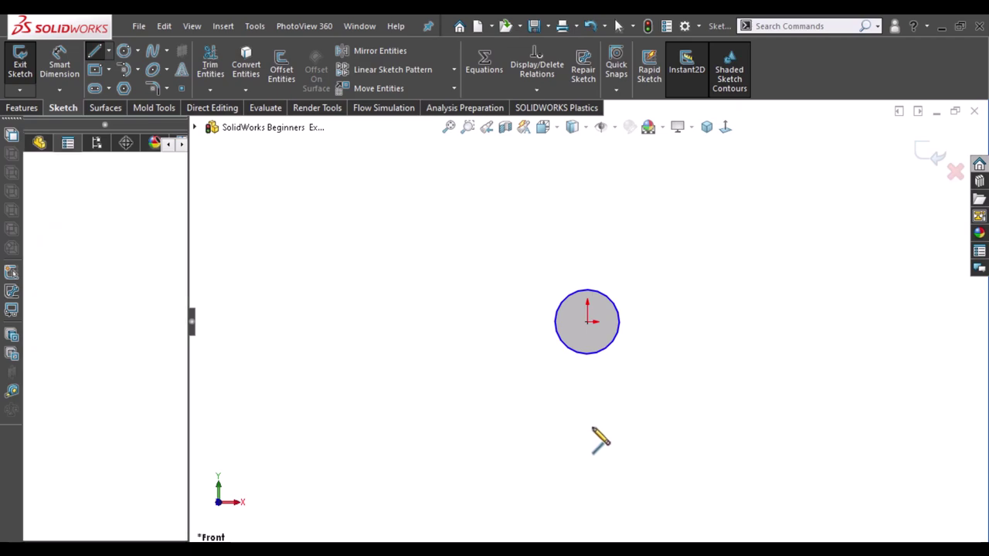
pyautogui.click(594, 431)
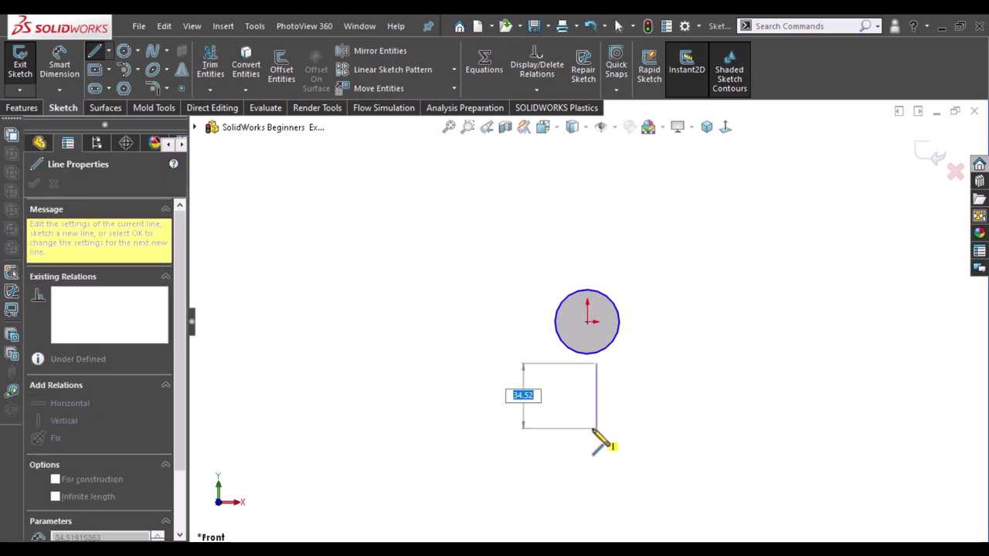
pyautogui.click(594, 429)
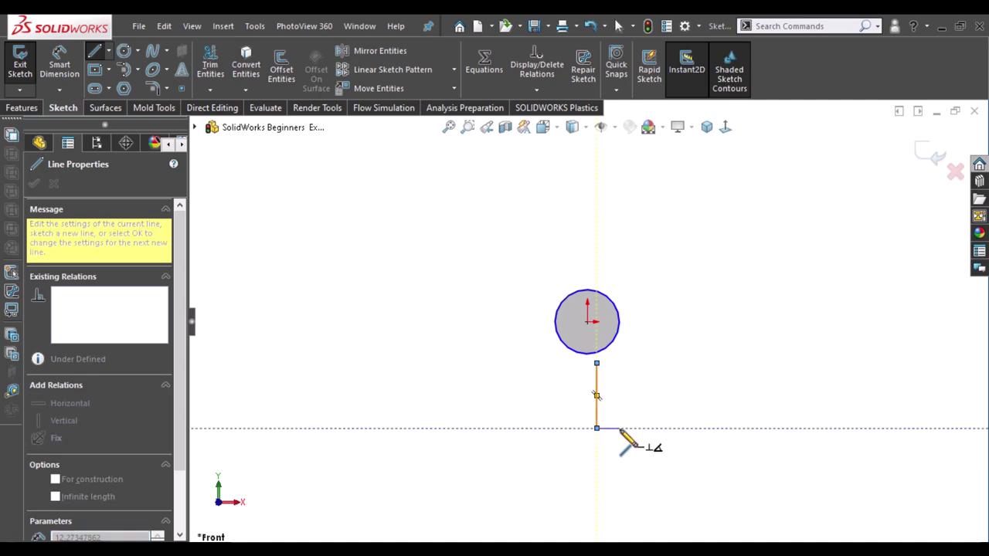
pyautogui.click(620, 428)
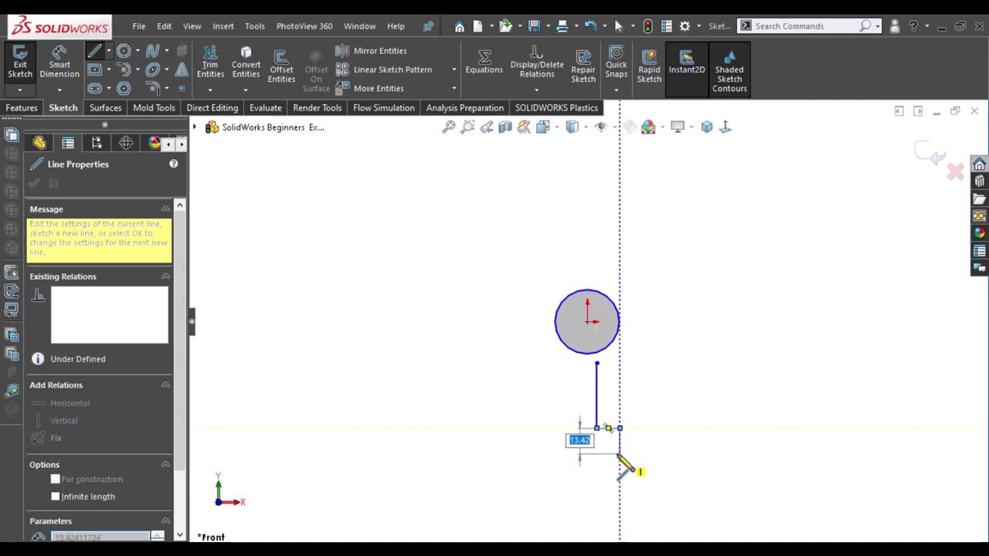
pyautogui.click(619, 454)
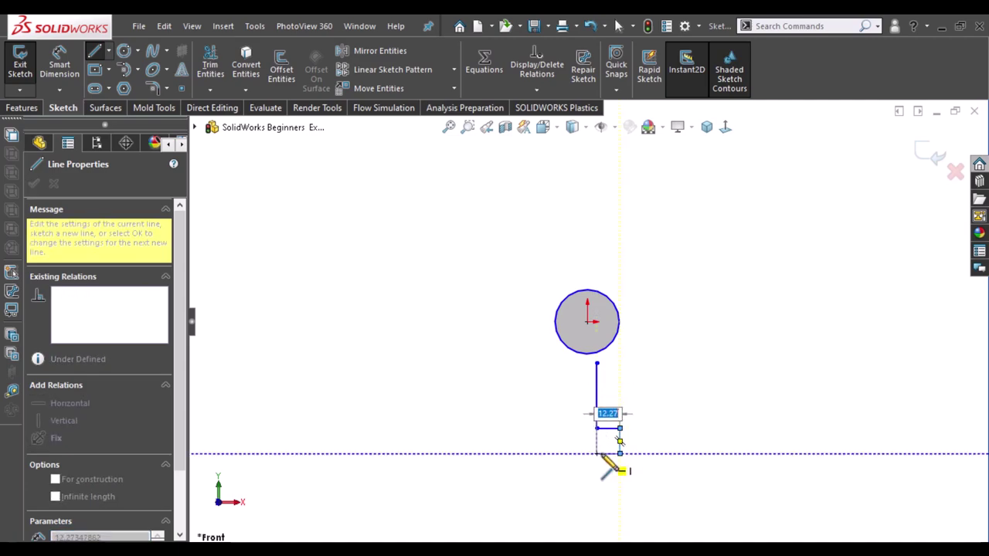
pyautogui.scroll(-3, 602, 475)
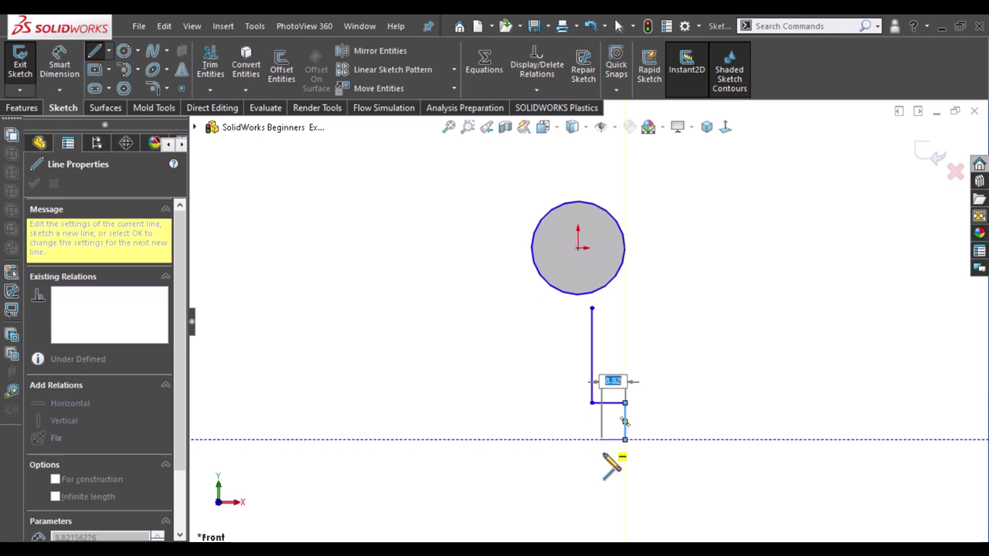
pyautogui.scroll(-2, 602, 463)
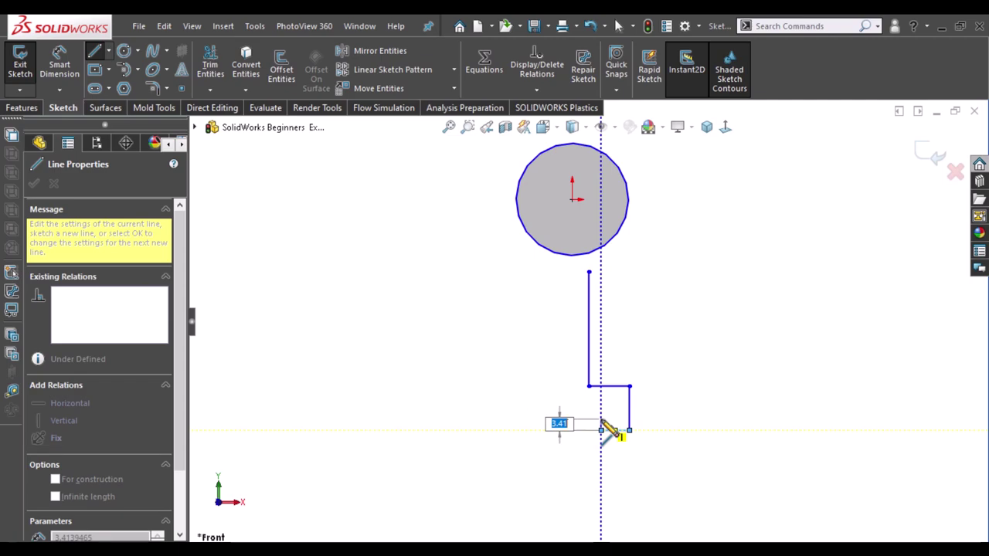
pyautogui.click(601, 425)
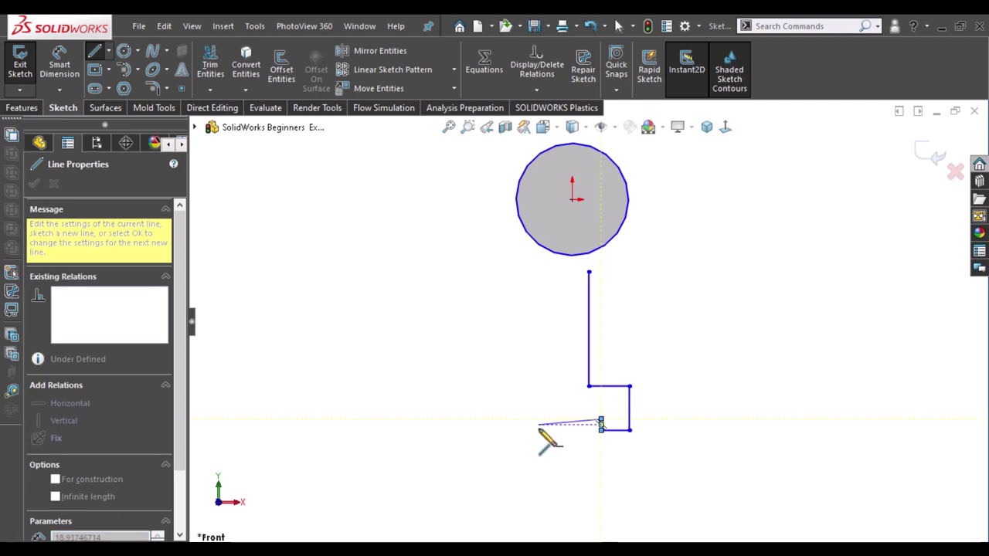
pyautogui.press('Escape')
pyautogui.press('Escape')
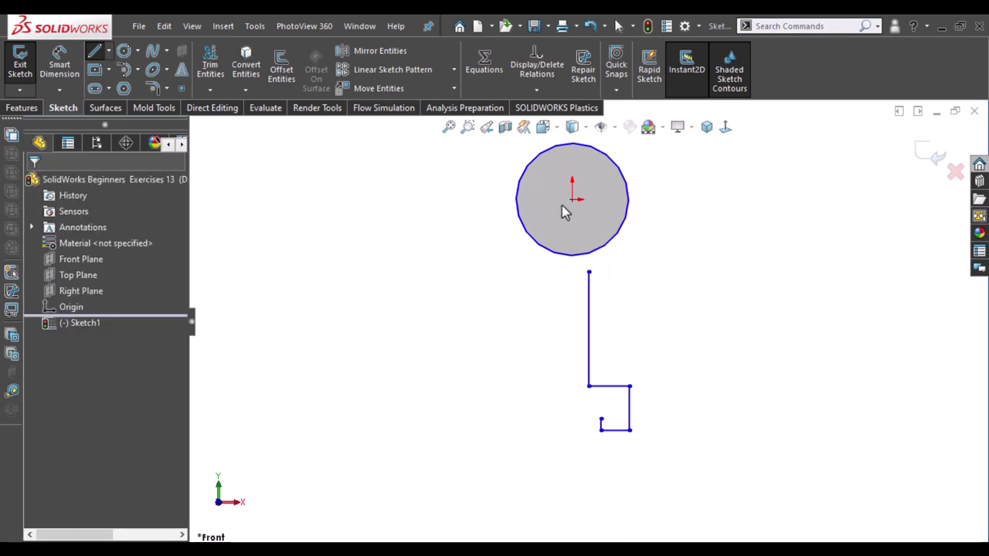
# Abandon a rectangle attempt and draw a vertical line down from the circle centre.
pyautogui.press('l')
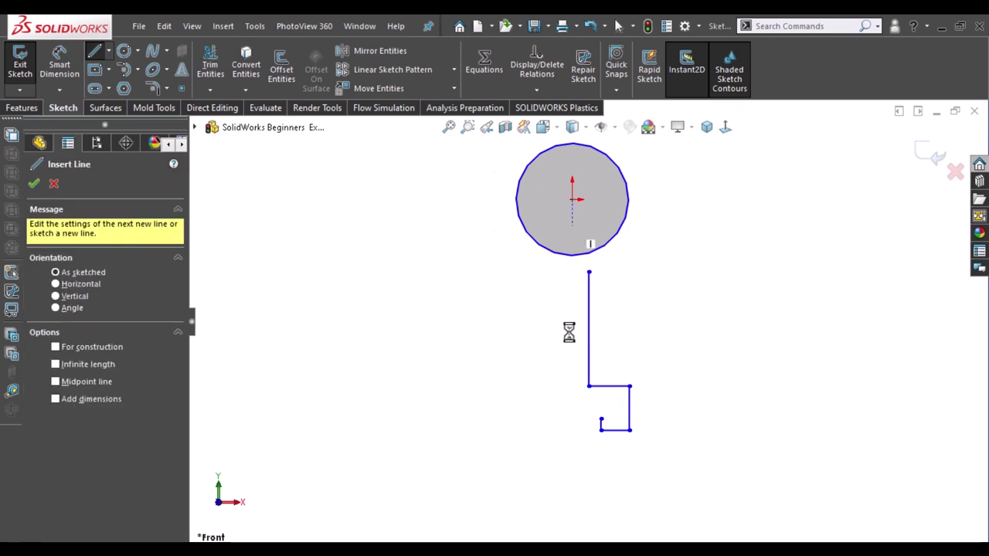
pyautogui.press('r')
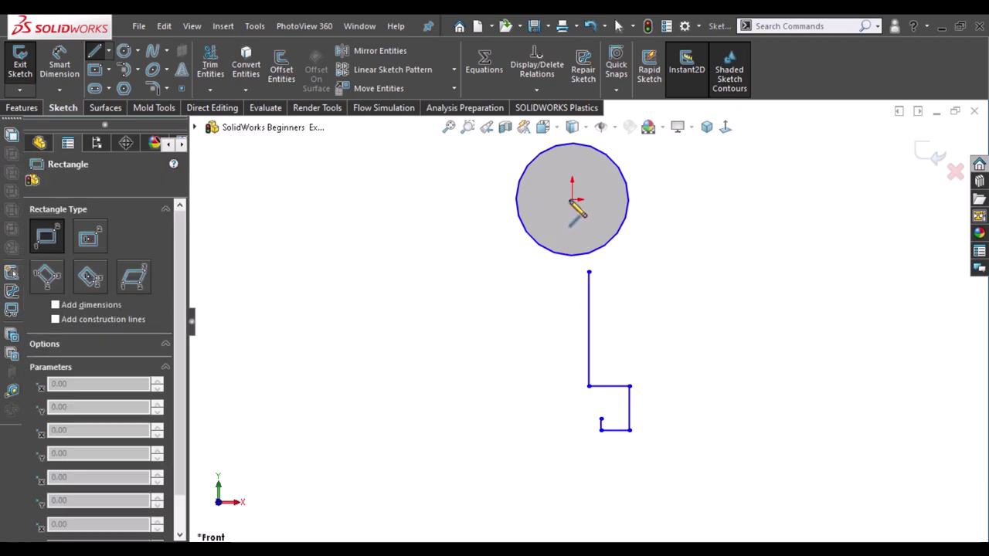
pyautogui.moveTo(690, 269)
pyautogui.mouseDown(button='right')
pyautogui.moveTo(547, 255)
pyautogui.moveTo(576, 202)
pyautogui.mouseUp(button='right')
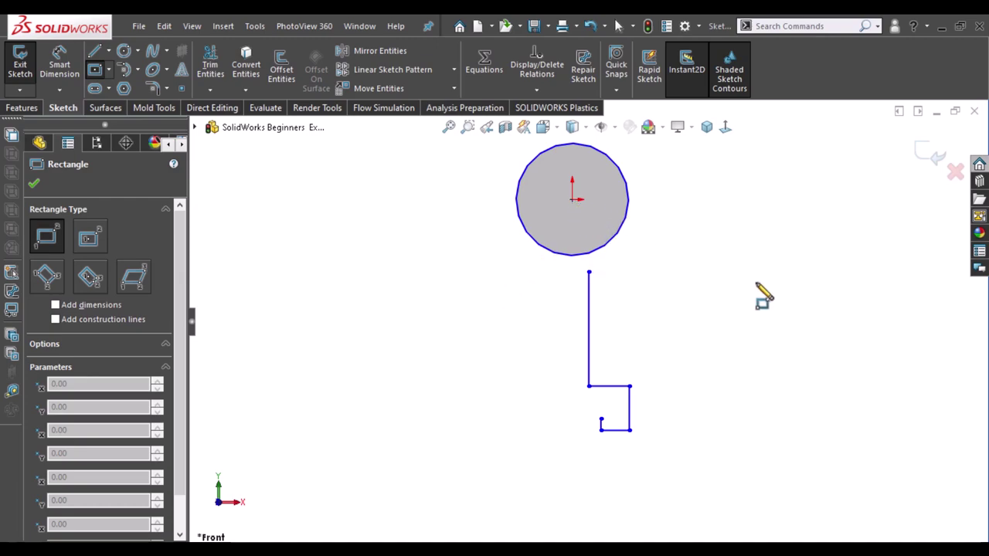
pyautogui.moveTo(753, 287); pyautogui.dragTo(639, 307, button='right')
pyautogui.press('l')
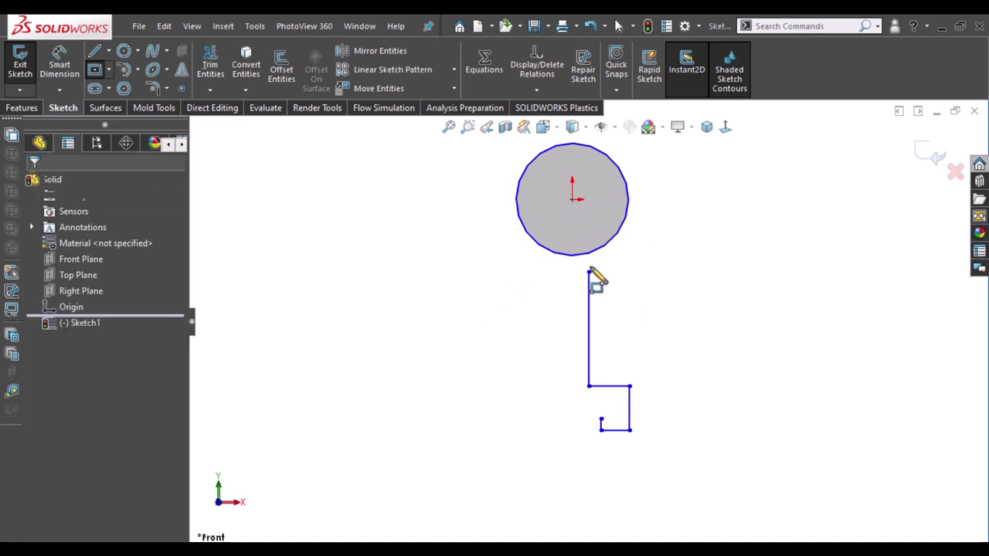
pyautogui.click(573, 202)
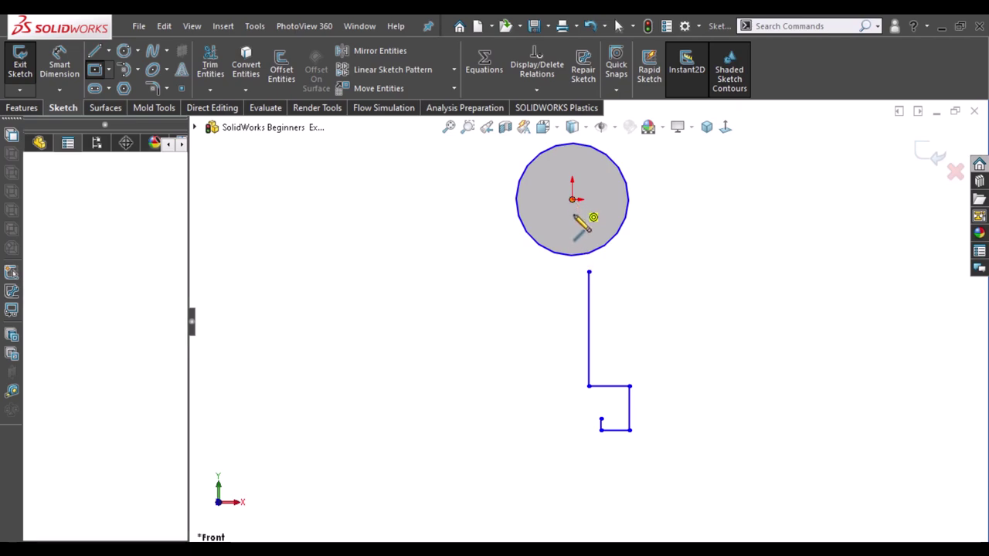
pyautogui.click(578, 297)
pyautogui.press('Escape')
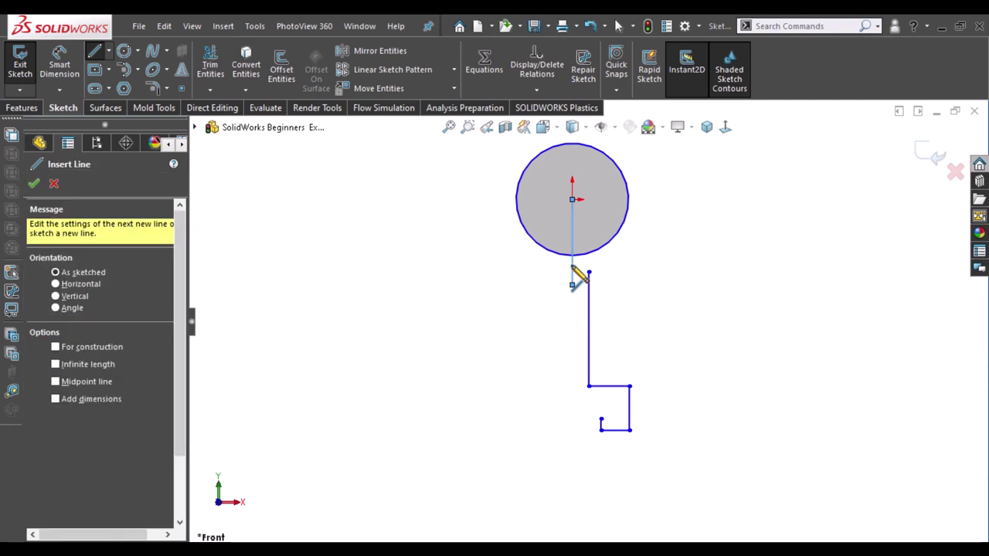
pyautogui.press('Escape')
pyautogui.click(571, 265)
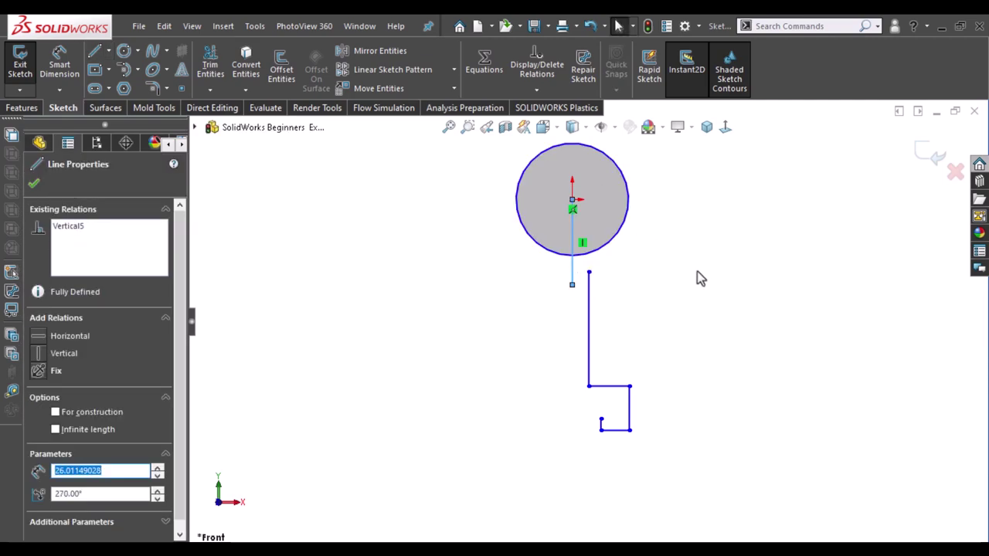
pyautogui.press('Escape')
# Mirror the stepped lines across the vertical line and bridge the base gap with a horizontal line.
pyautogui.moveTo(526, 281)
pyautogui.mouseDown()
pyautogui.moveTo(580, 462)
pyautogui.moveTo(726, 445)
pyautogui.mouseUp()
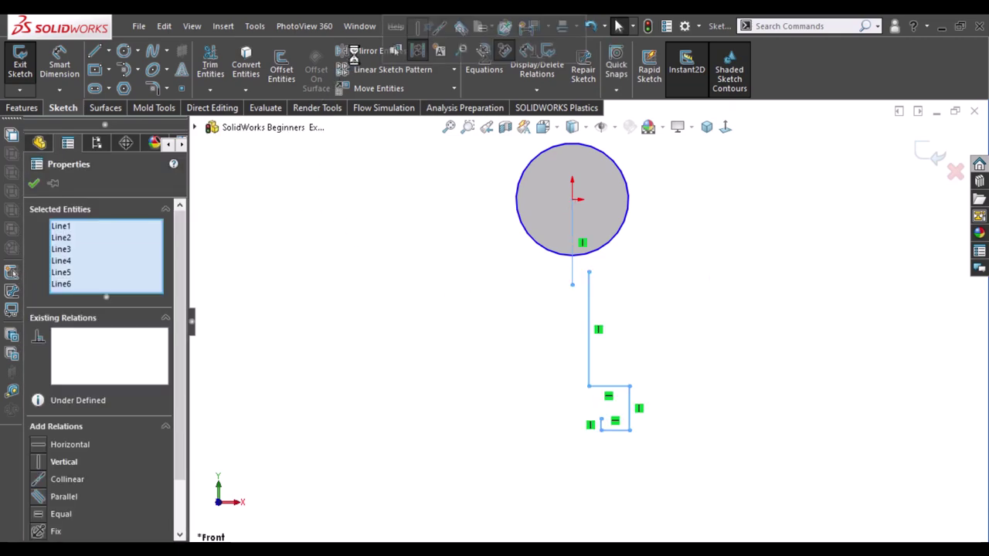
pyautogui.click(379, 51)
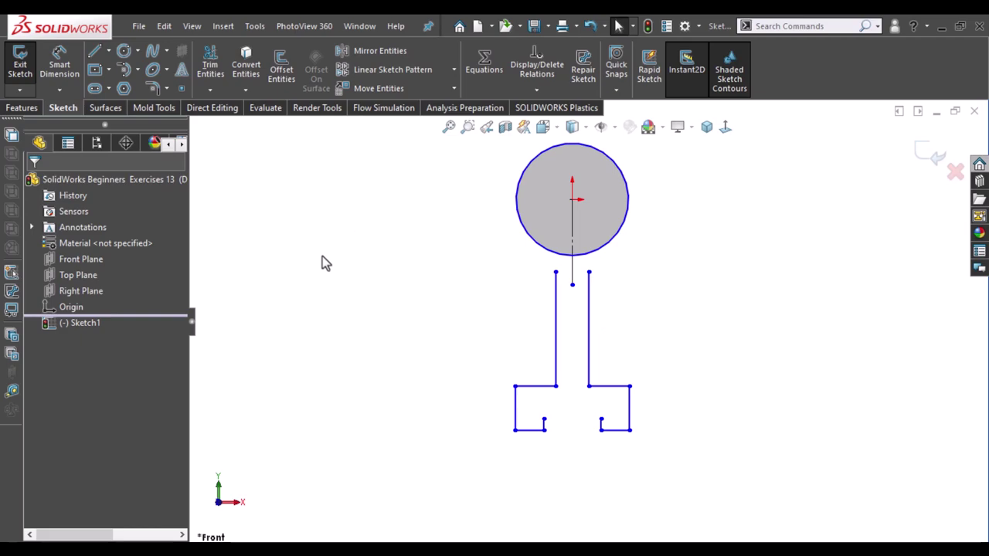
pyautogui.moveTo(398, 293); pyautogui.dragTo(353, 304, button='right')
pyautogui.press('l')
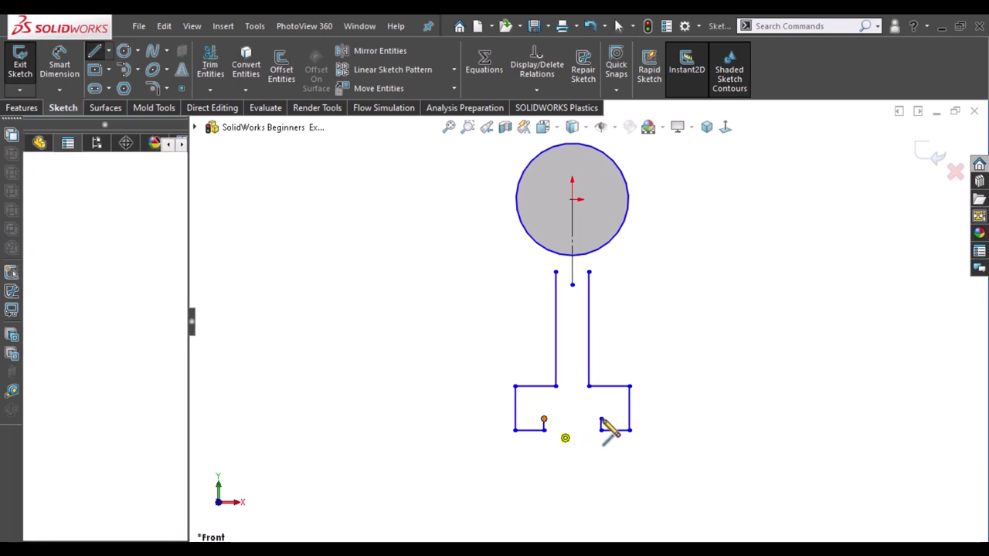
pyautogui.click(601, 419)
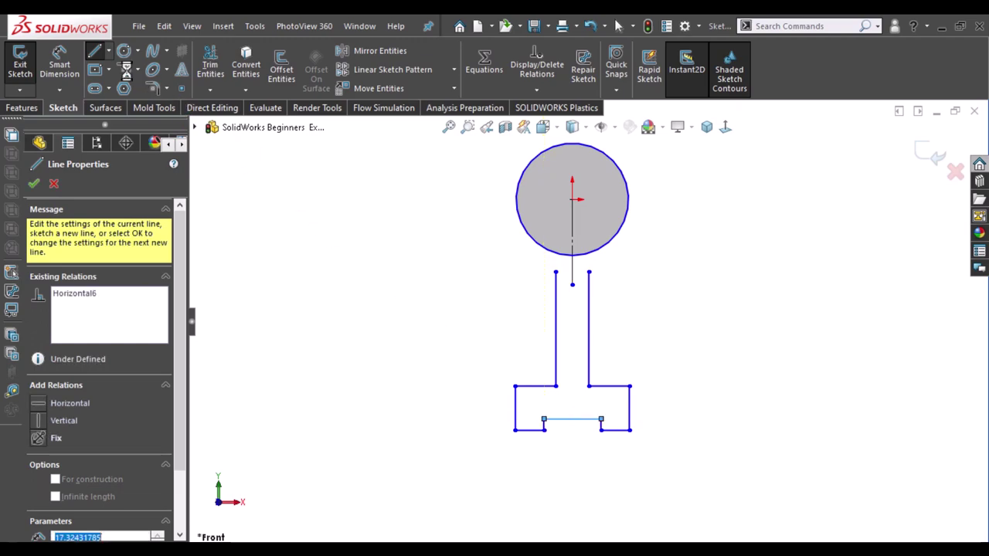
pyautogui.press('Escape')
pyautogui.press('Escape')
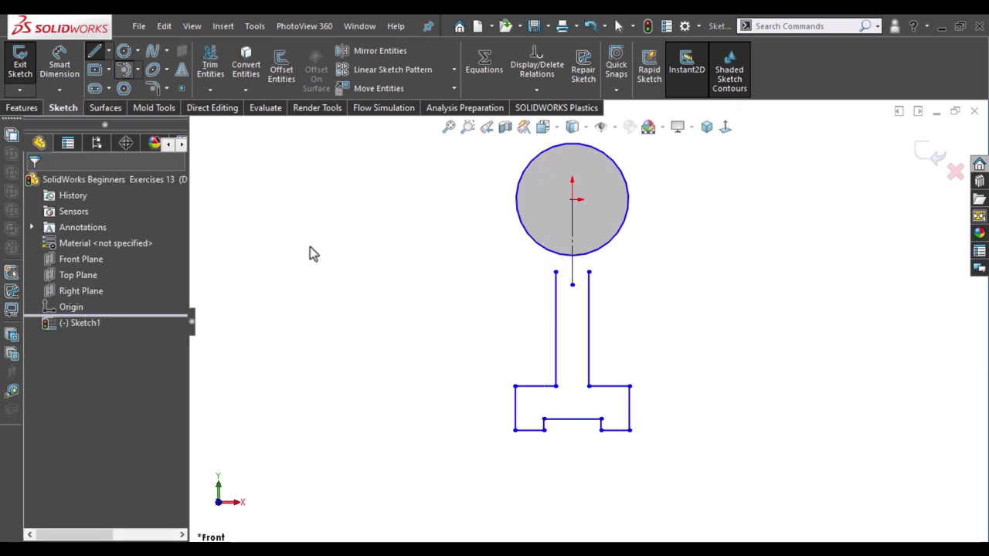
pyautogui.press('a')
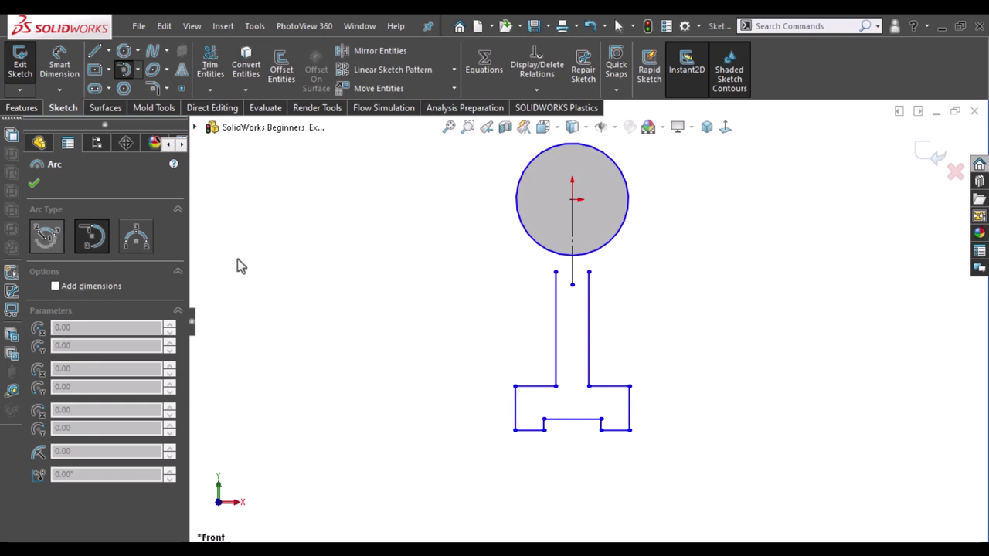
# Draw a centrepoint arc at the circle centre joining the tops of both stem lines.
pyautogui.click(572, 200)
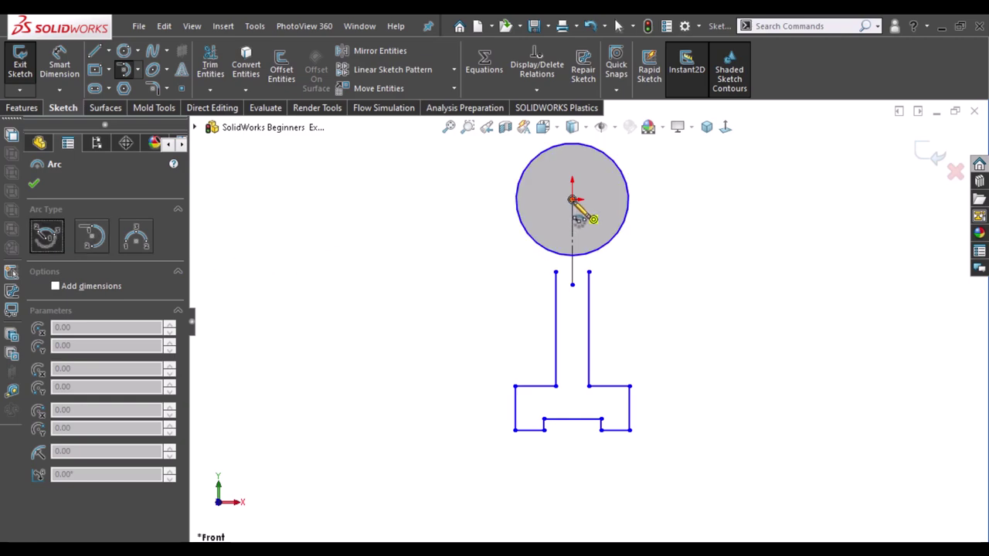
pyautogui.click(556, 272)
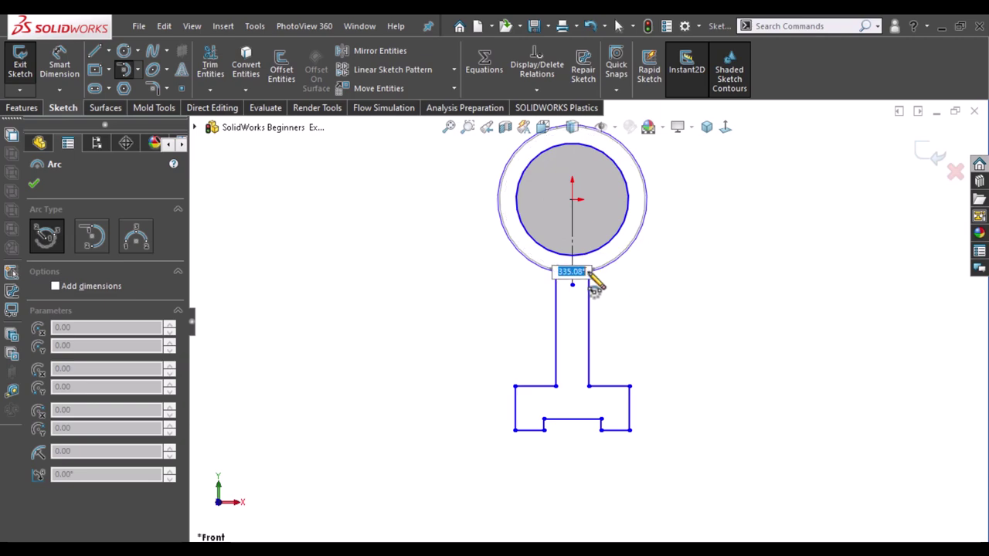
pyautogui.click(663, 286)
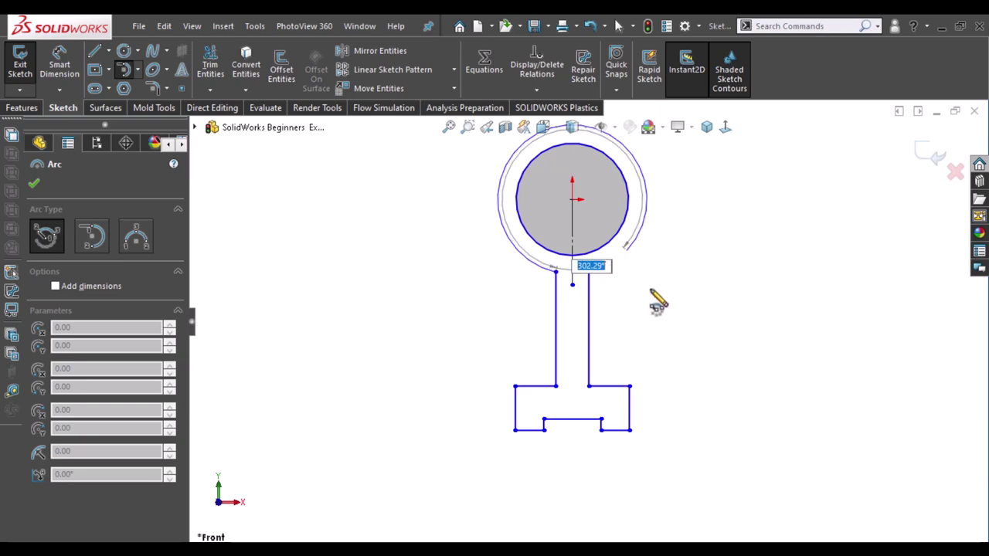
pyautogui.scroll(-1, 599, 290)
pyautogui.scroll(-1, 598, 290)
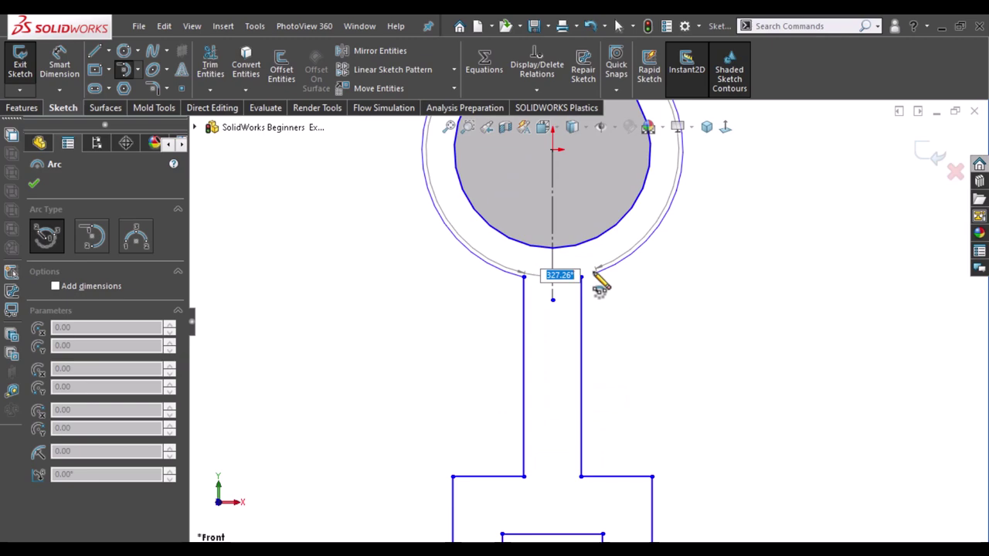
pyautogui.scroll(-1, 596, 294)
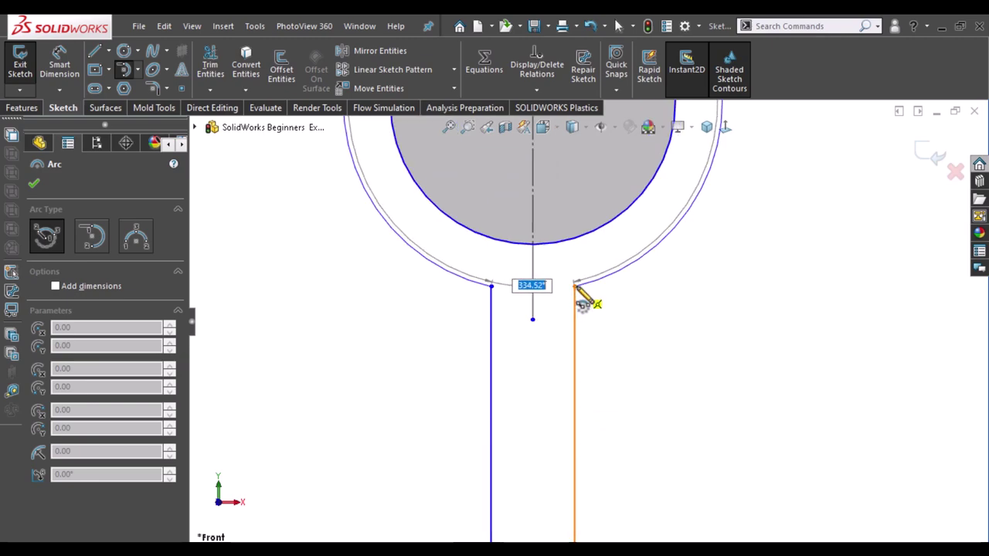
pyautogui.click(575, 288)
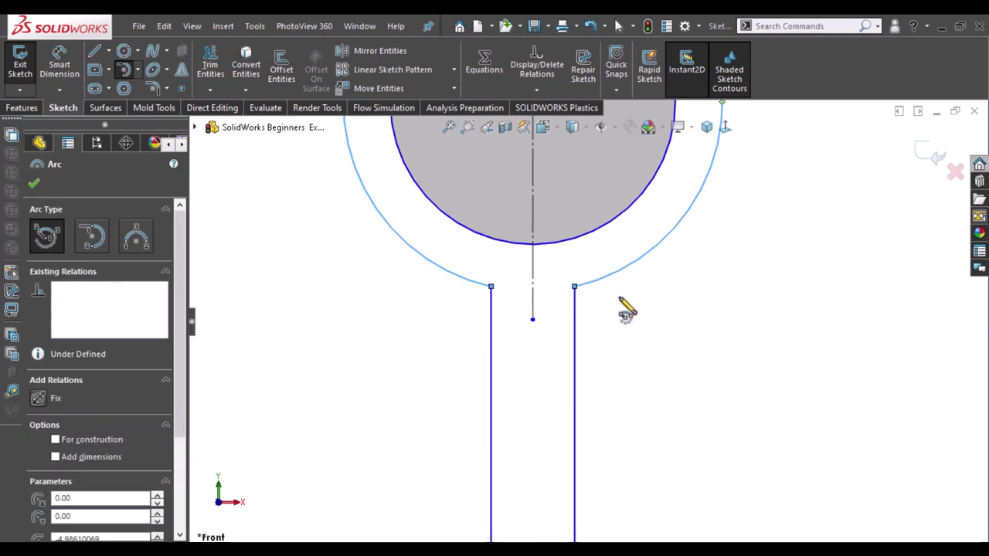
pyautogui.scroll(2, 625, 309)
pyautogui.scroll(2, 628, 309)
pyautogui.scroll(1, 633, 306)
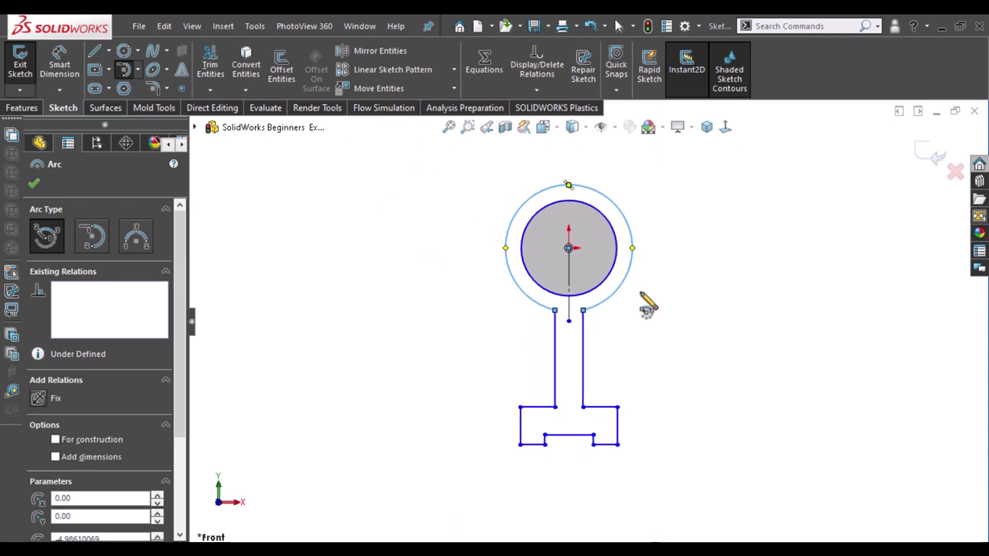
pyautogui.press('Escape')
pyautogui.press('Escape')
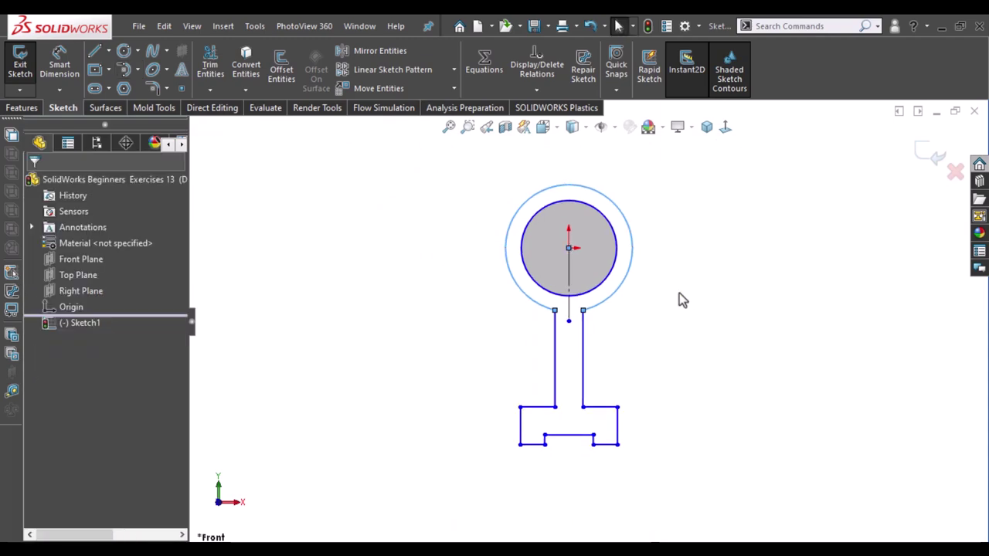
pyautogui.press('Escape')
# Dimension the circle centre to the base bottom edge as 52 mm.
pyautogui.click(569, 248)
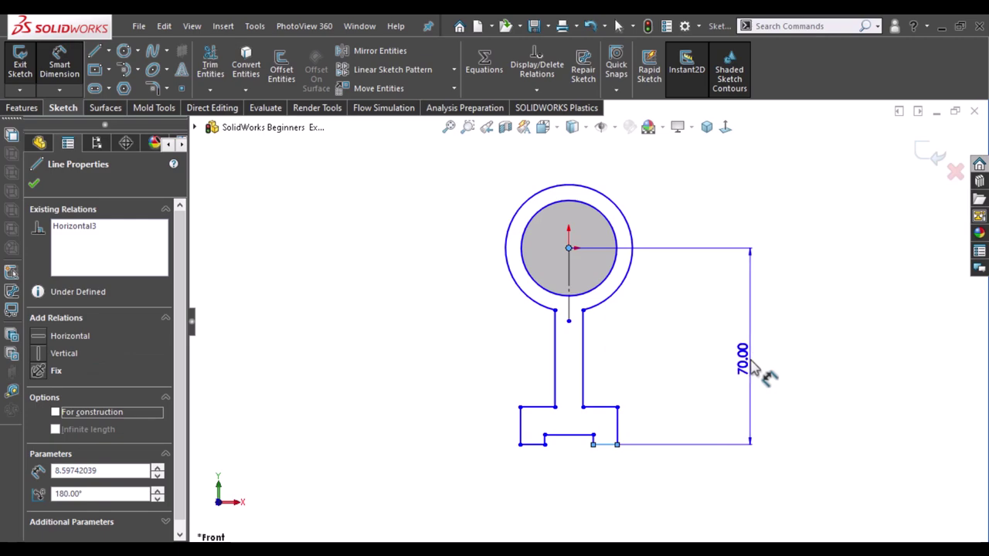
pyautogui.click(750, 361)
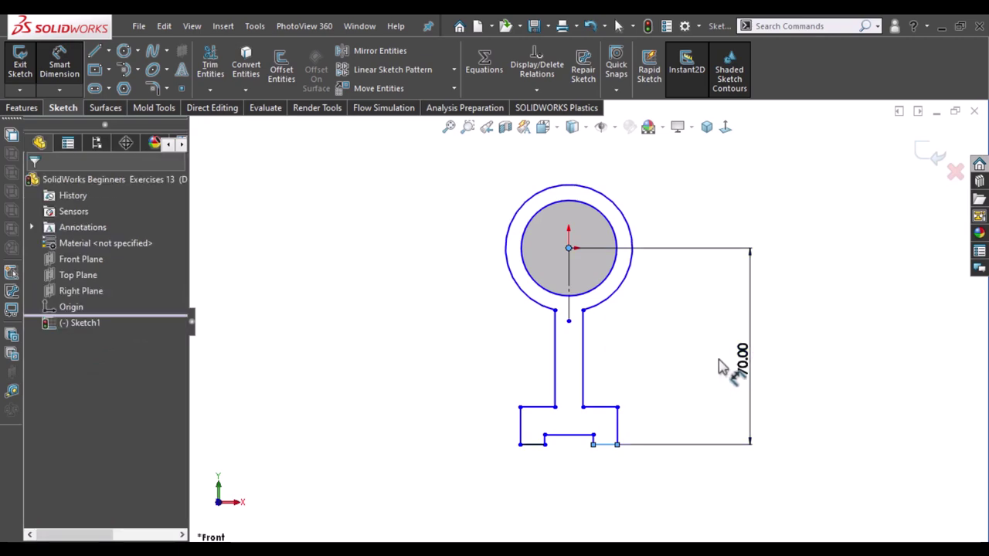
pyautogui.click(719, 362)
pyautogui.write('2')
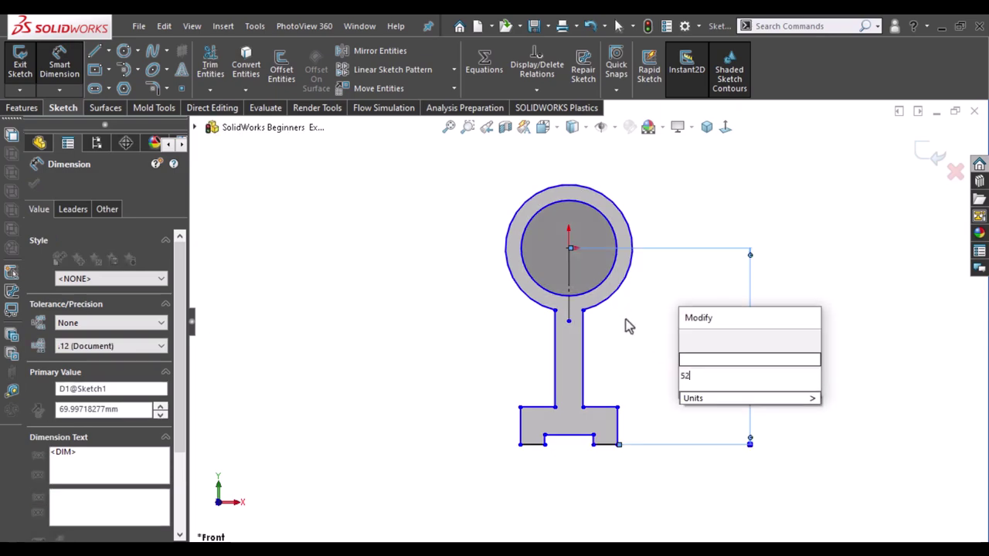
pyautogui.press('Return')
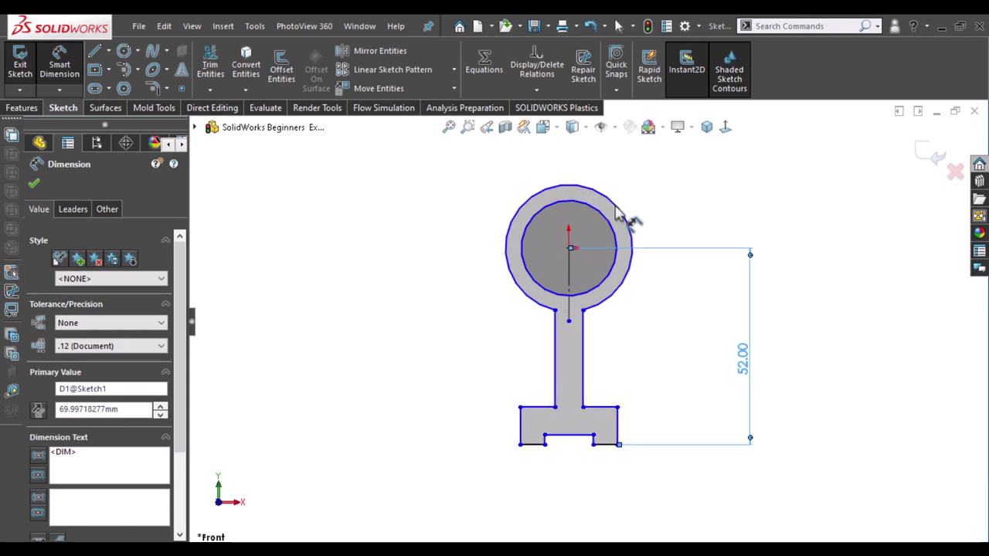
# Dimension the outer ring arc's radius to 17 mm.
pyautogui.click(658, 194)
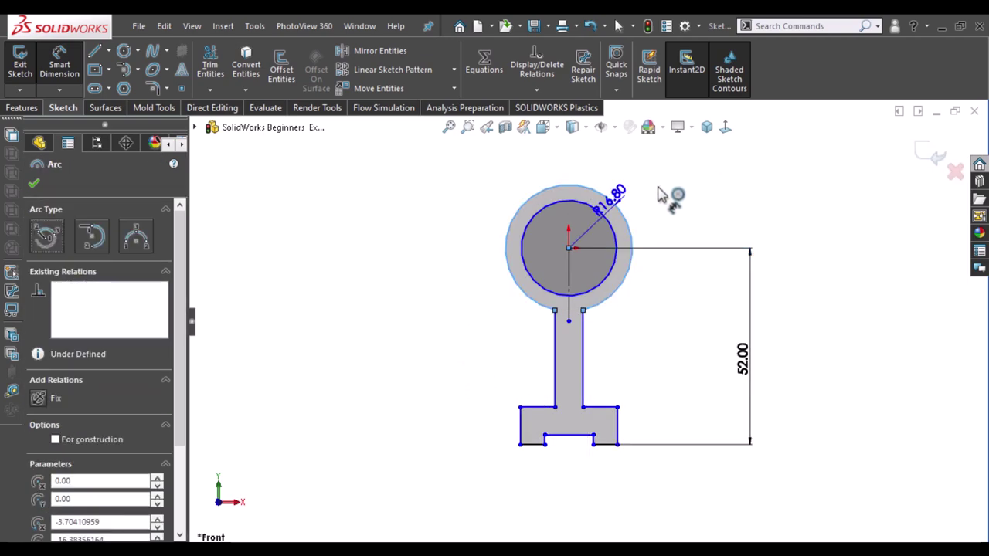
pyautogui.click(658, 195)
pyautogui.press('Escape')
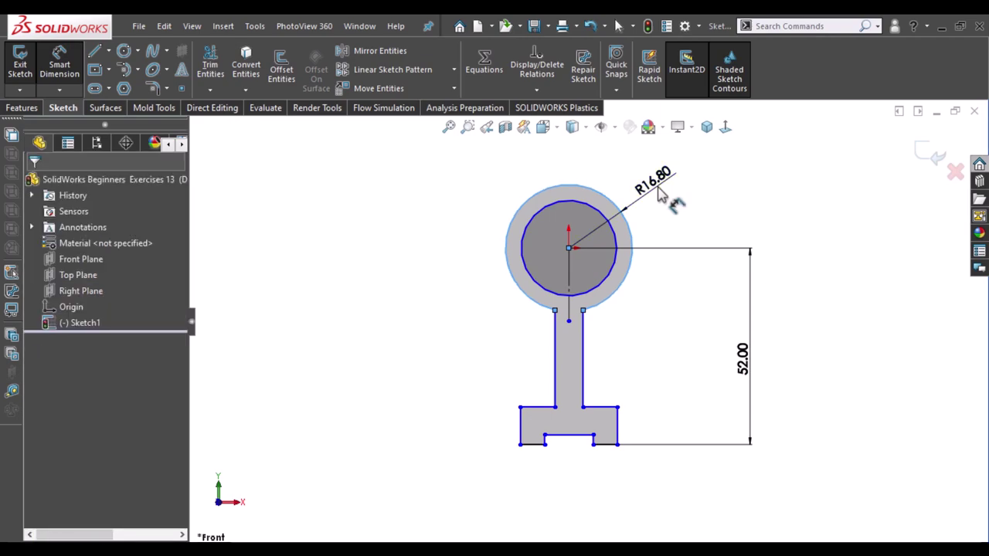
pyautogui.doubleClick(659, 194)
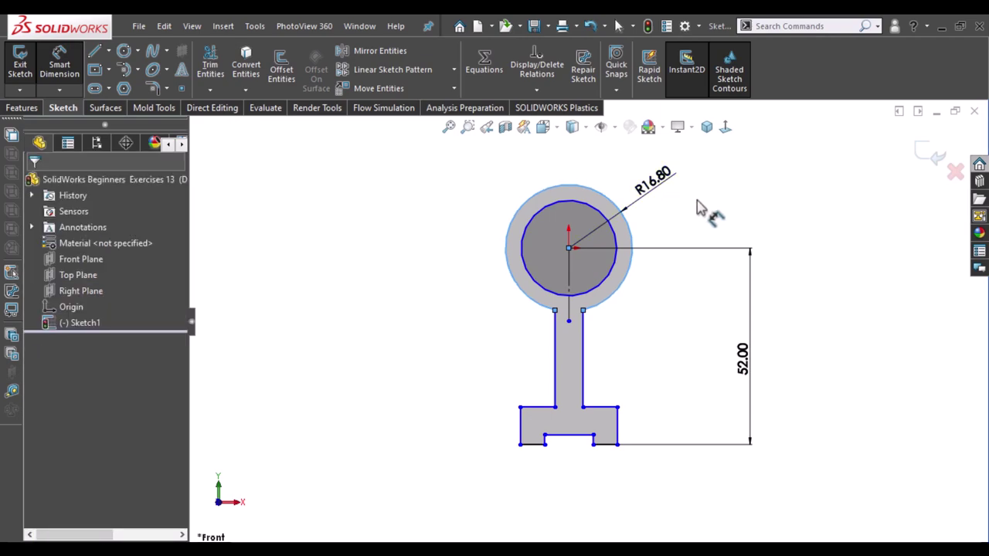
pyautogui.write('1')
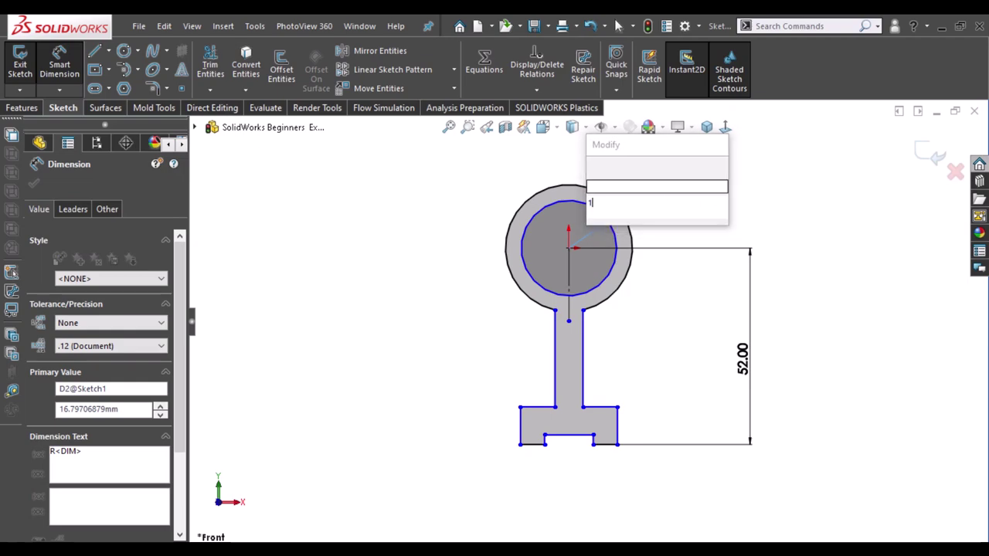
pyautogui.write('6.7')
pyautogui.press('Return')
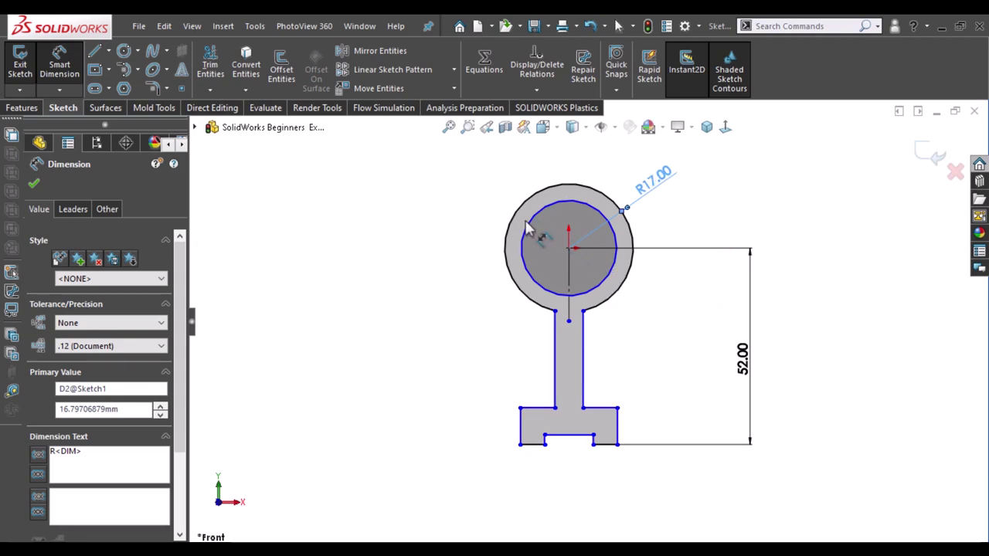
# Dimension the inner circle's diameter to 24 mm.
pyautogui.click(487, 213)
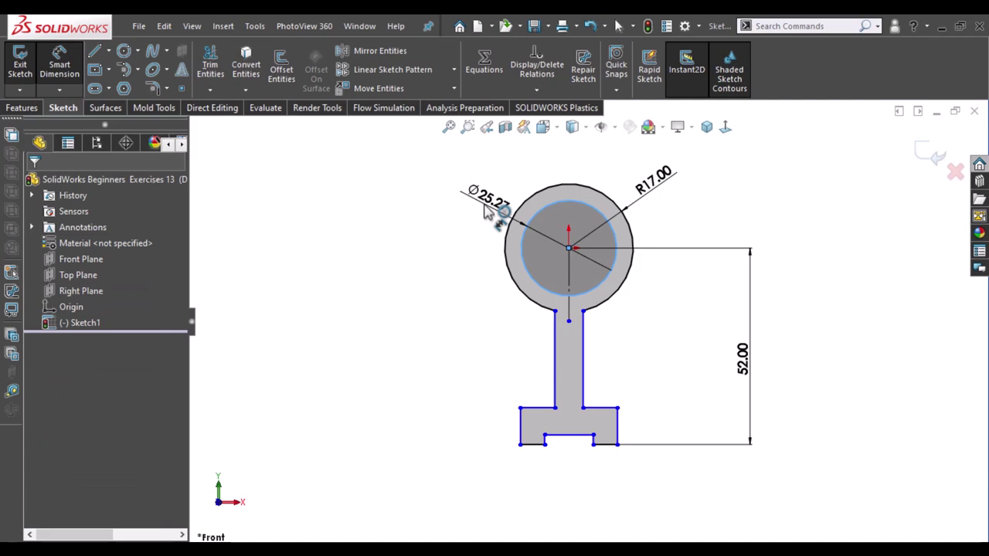
pyautogui.click(485, 210)
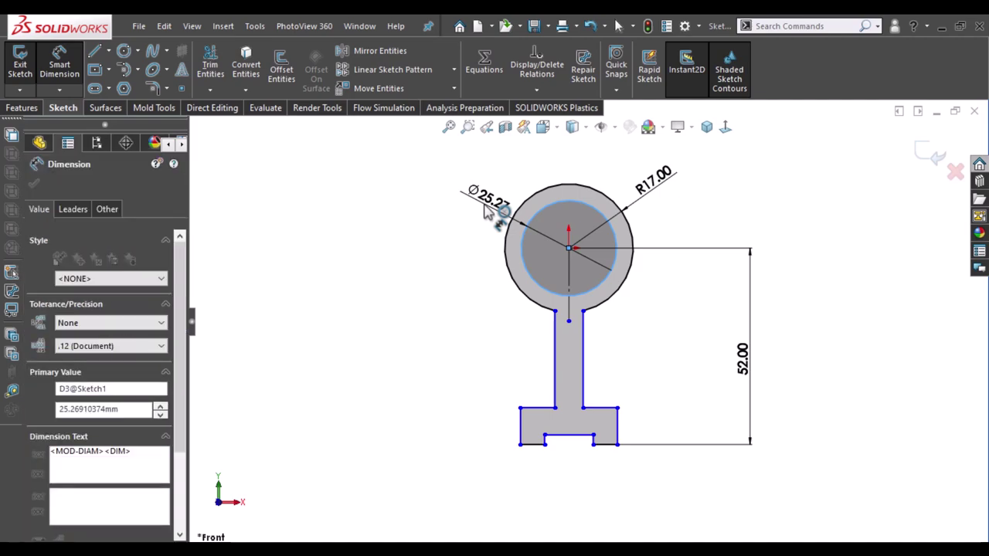
pyautogui.write('24')
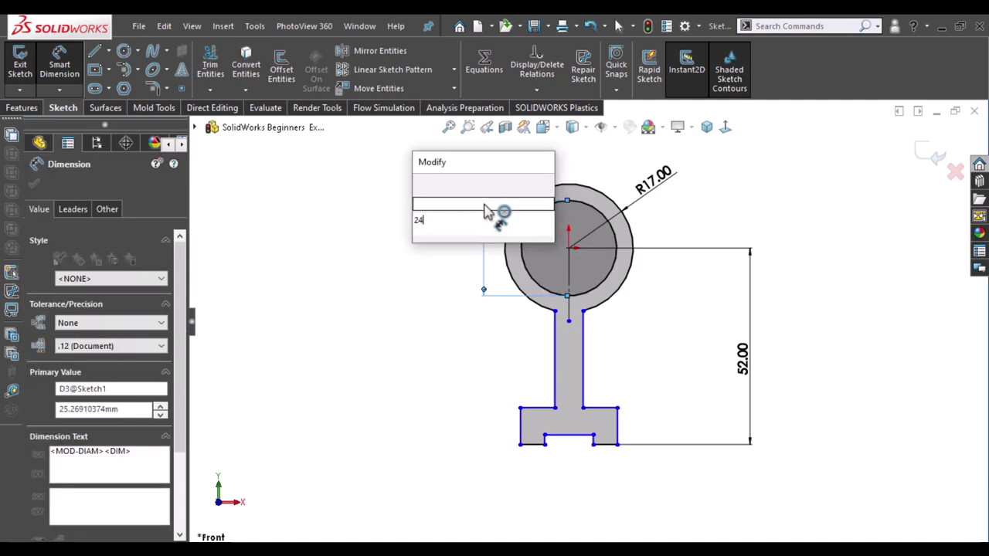
pyautogui.press('Escape')
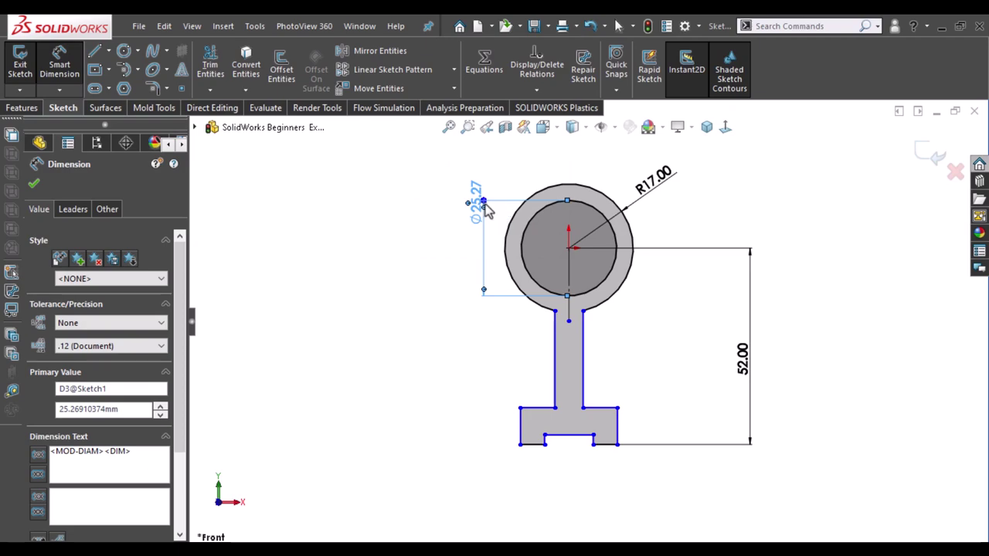
pyautogui.hotkey('ctrl', 'b')
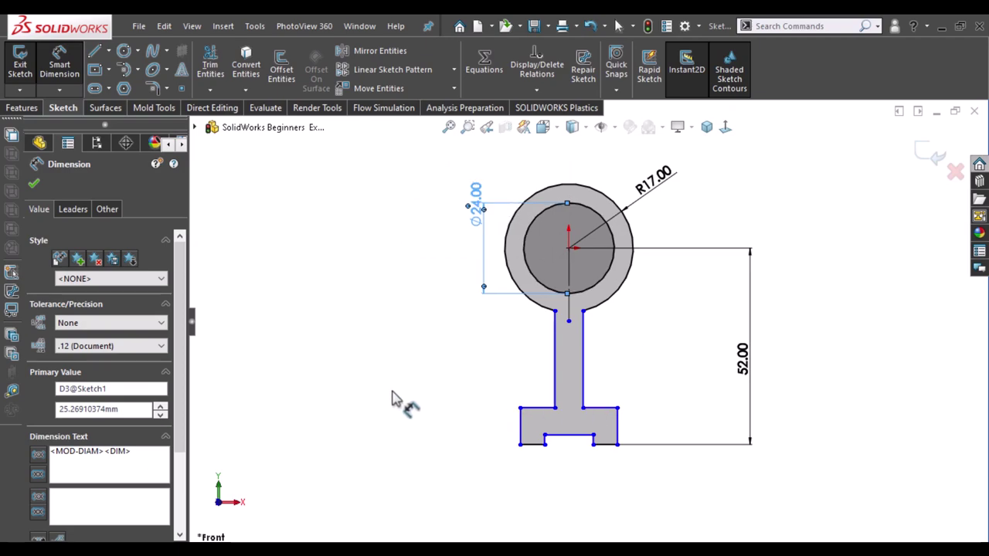
# Add the overall base width dimension below the part.
pyautogui.click(521, 425)
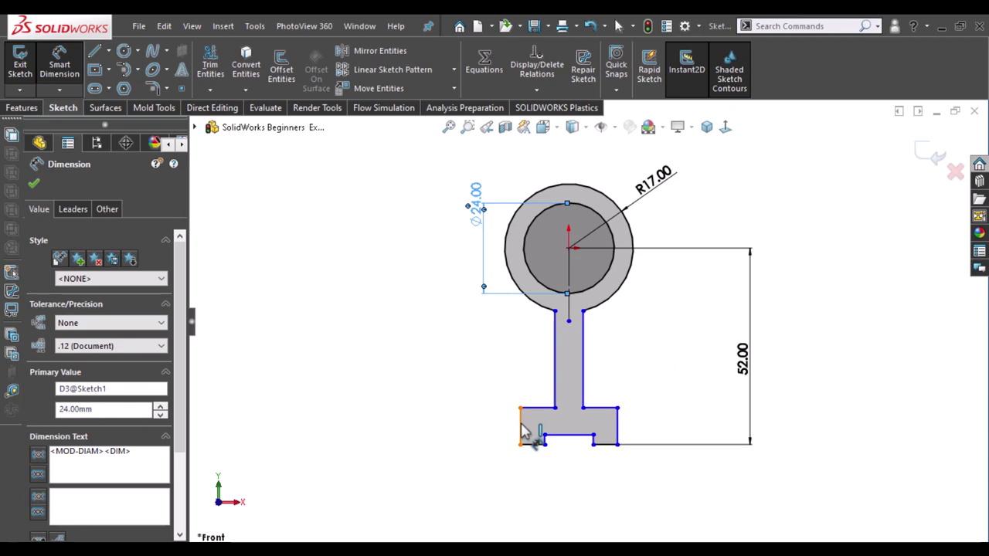
pyautogui.click(619, 433)
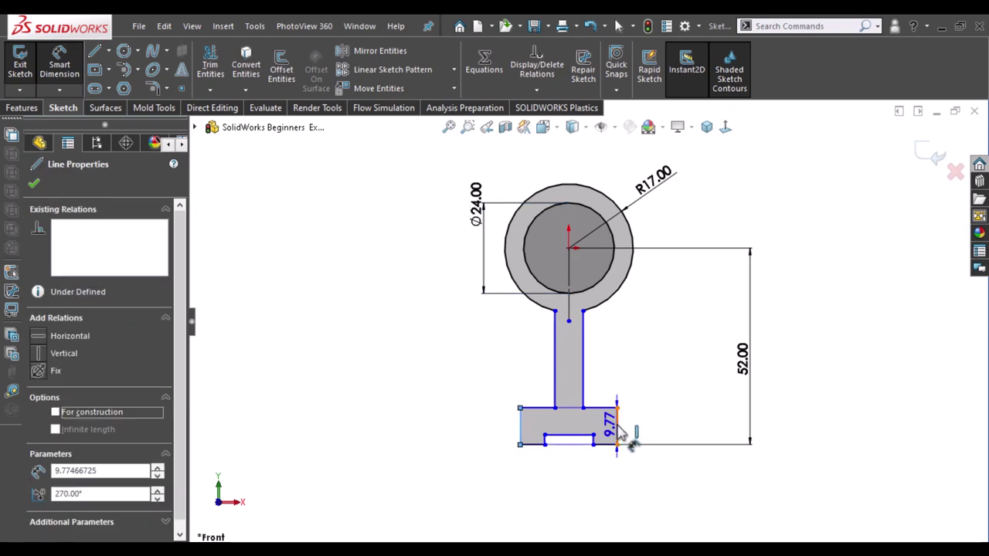
pyautogui.click(553, 487)
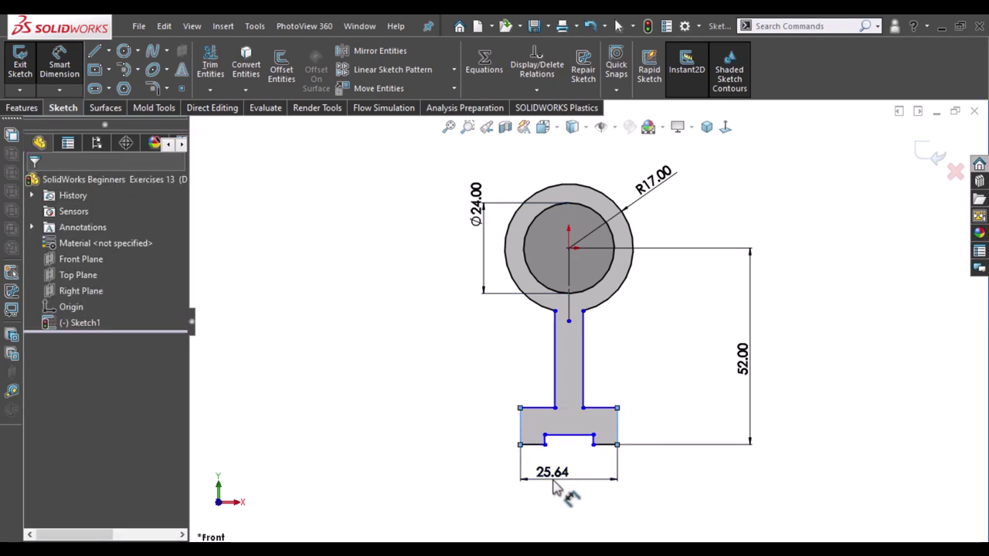
pyautogui.click(607, 479)
pyautogui.write('46')
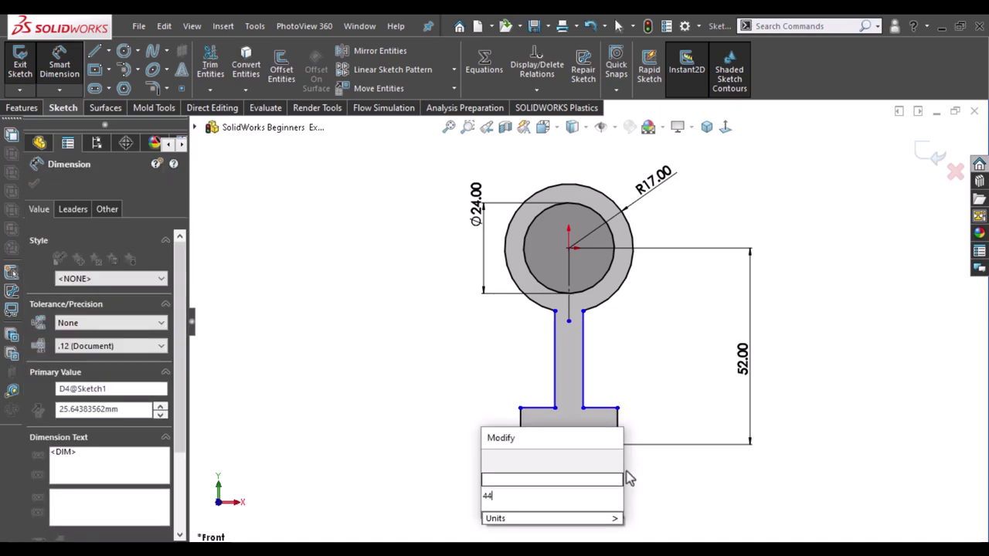
pyautogui.press('Escape')
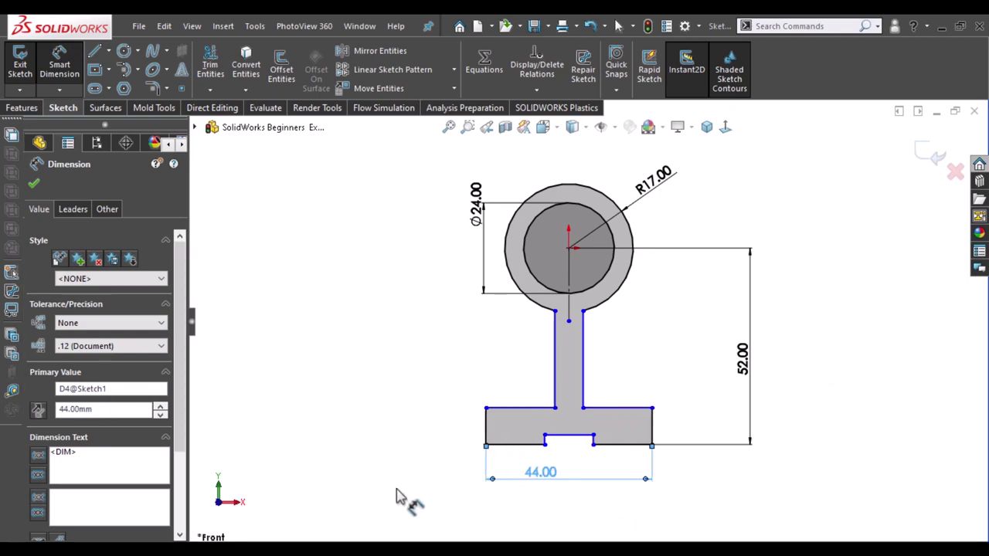
# Dimension the bottom notch's top line to 14 mm wide.
pyautogui.click(545, 437)
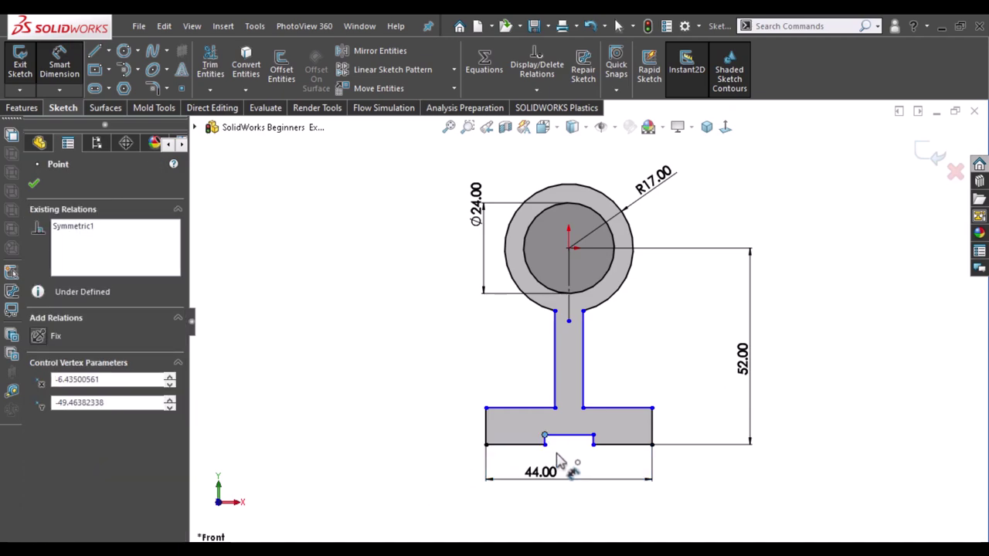
pyautogui.click(560, 461)
pyautogui.click(566, 447)
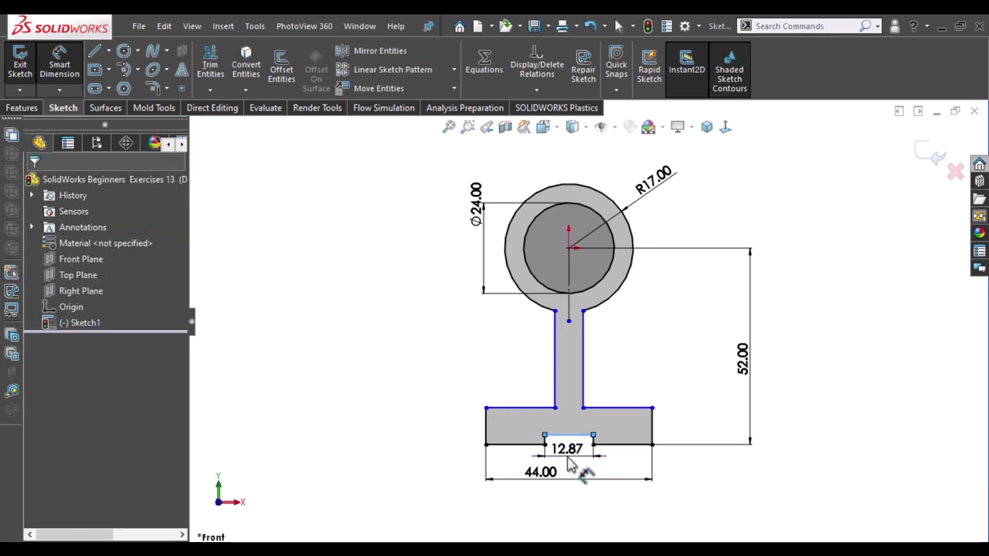
pyautogui.click(569, 464)
pyautogui.write('14')
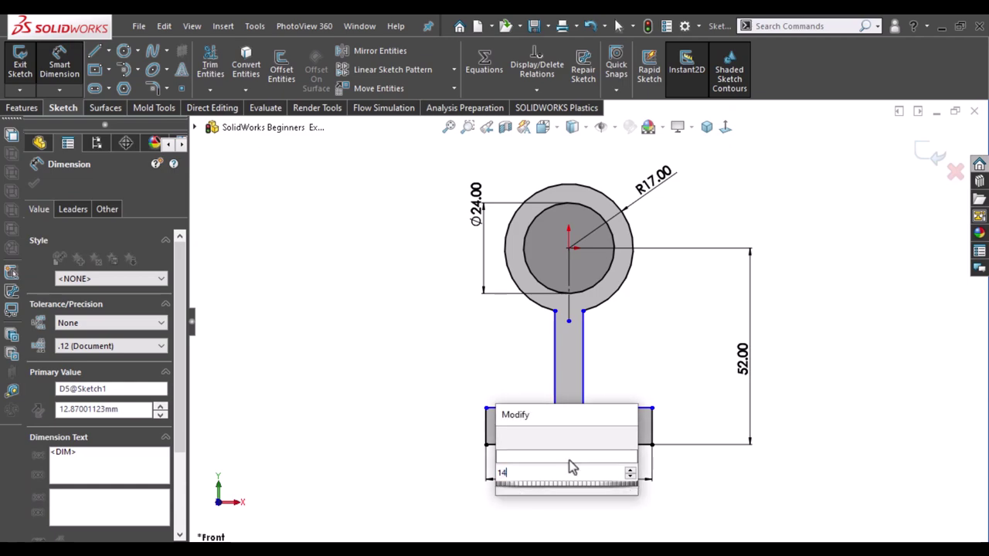
pyautogui.press('Return')
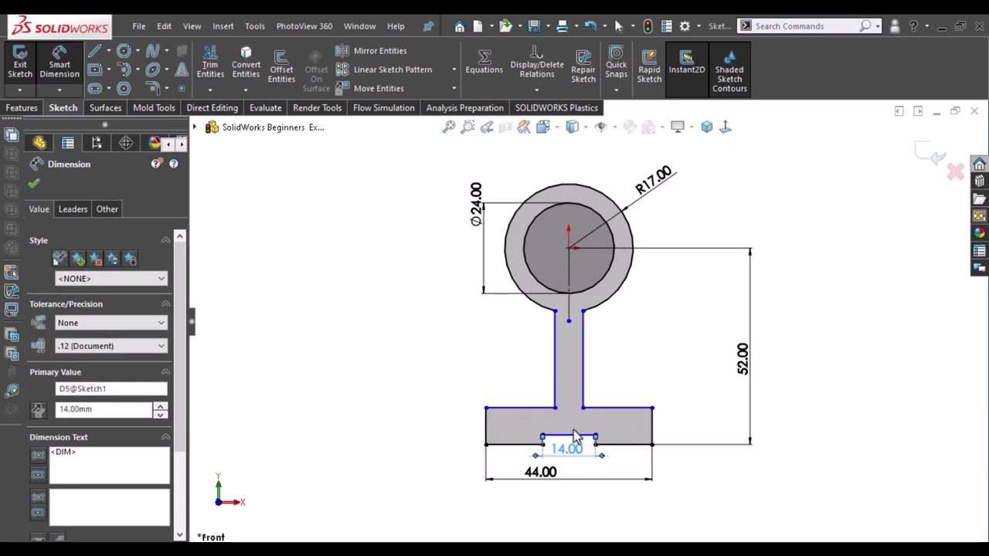
pyautogui.scroll(-3, 576, 447)
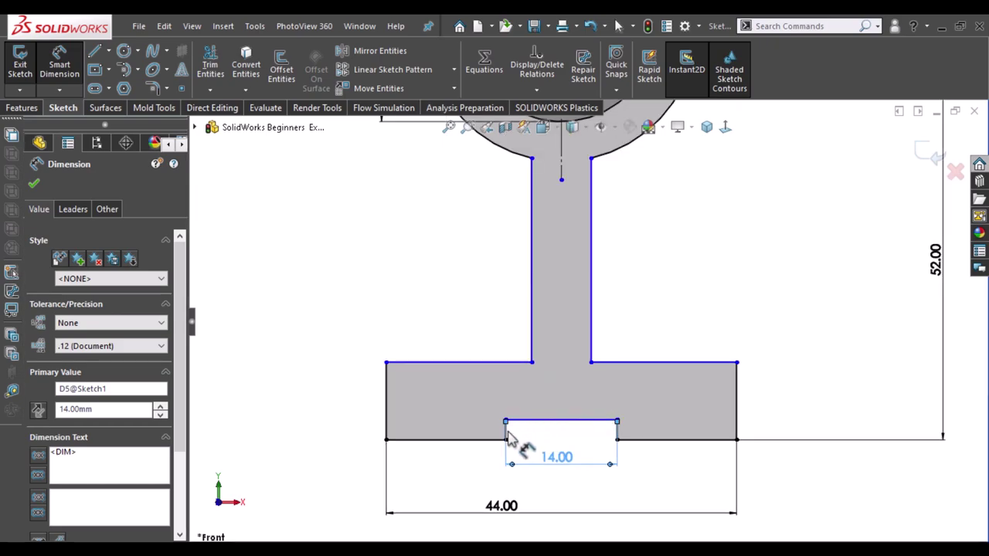
# Set the notch depth to 5 mm on its left edge.
pyautogui.scroll(-1, 508, 433)
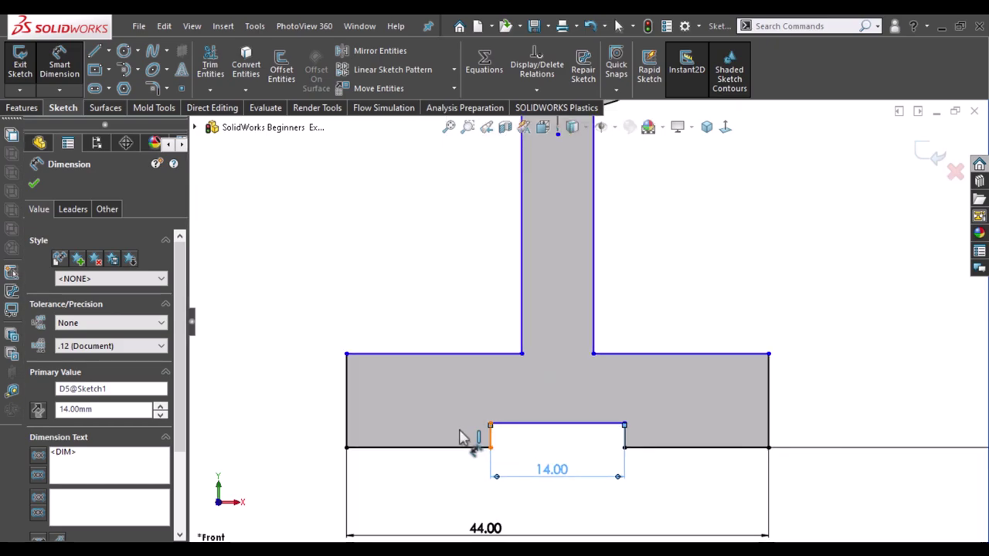
pyautogui.click(461, 437)
pyautogui.click(461, 437)
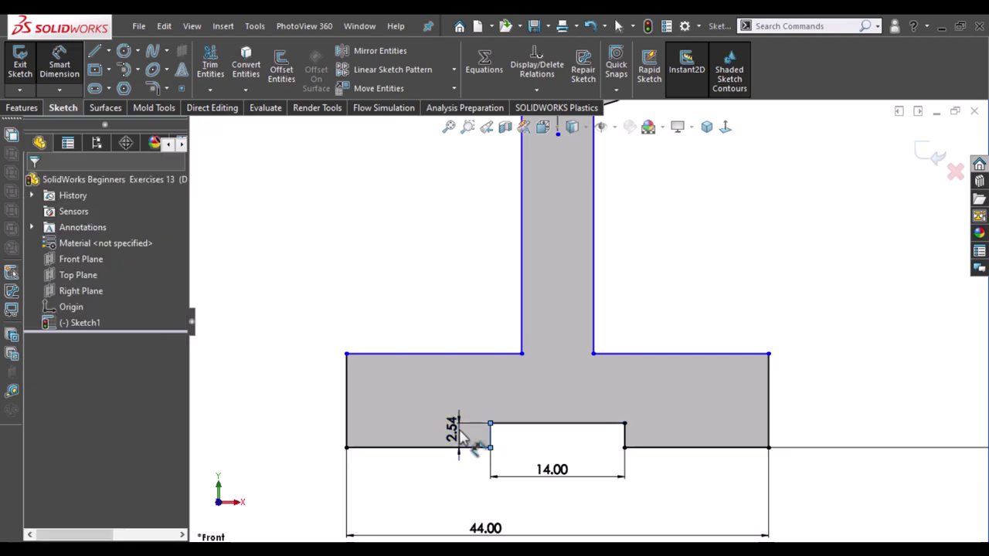
pyautogui.click(462, 437)
pyautogui.write('5')
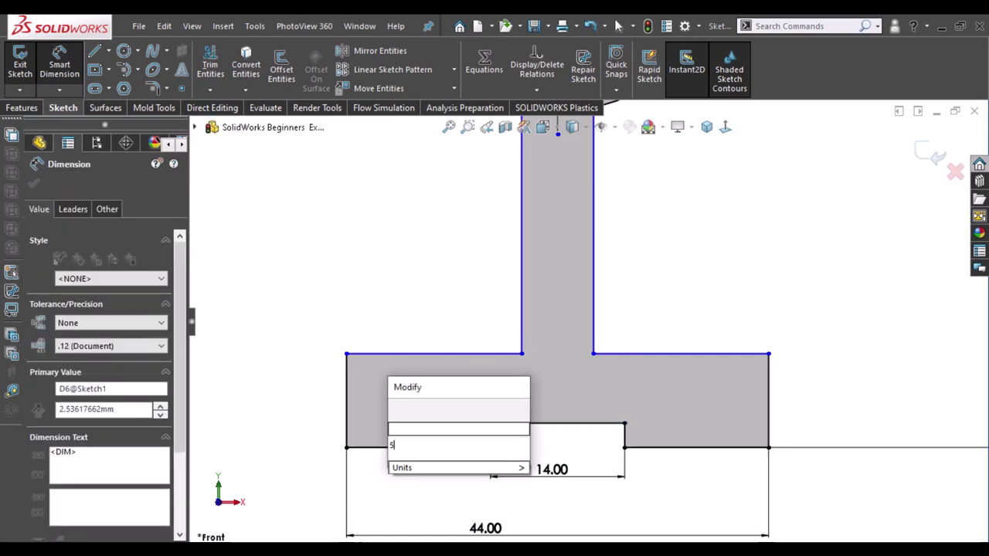
pyautogui.press('Escape')
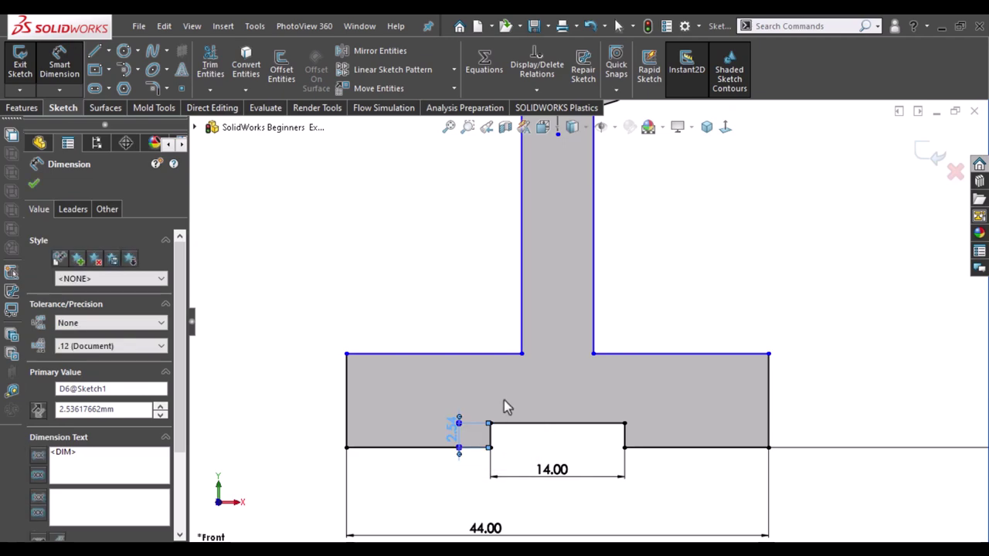
# Set the base height to 10 mm on its right edge.
pyautogui.click(803, 396)
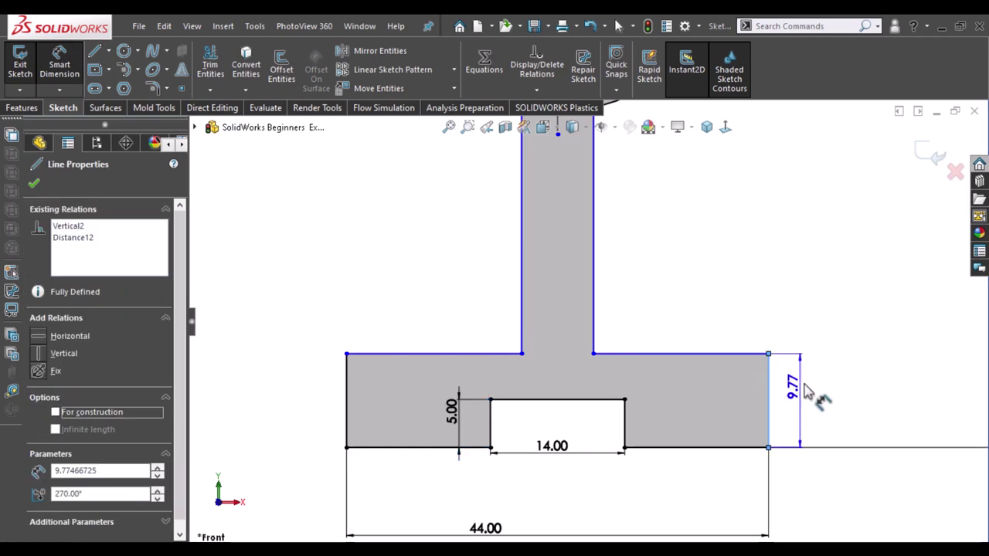
pyautogui.click(807, 395)
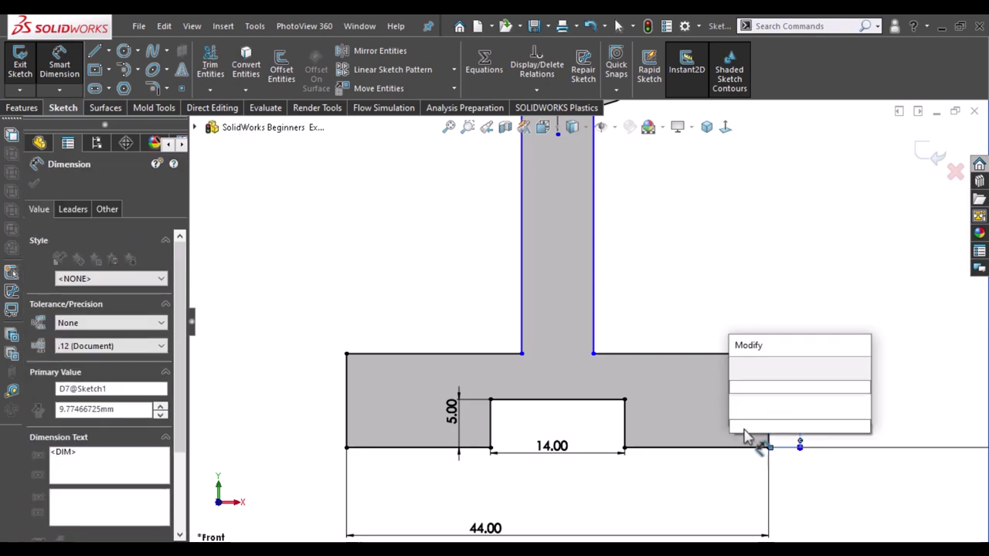
pyautogui.write('10')
pyautogui.press('Escape')
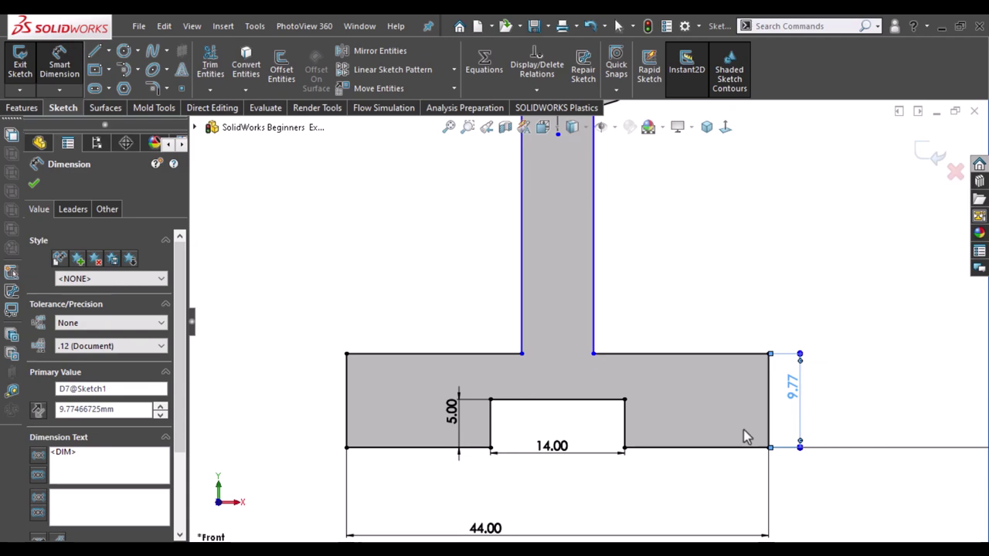
pyautogui.press('f')
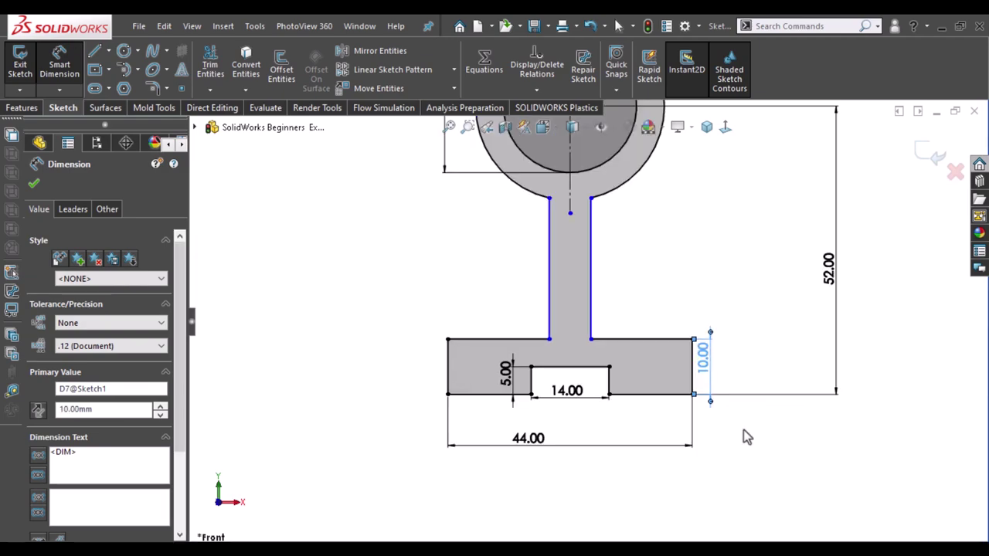
pyautogui.scroll(-2, 653, 251)
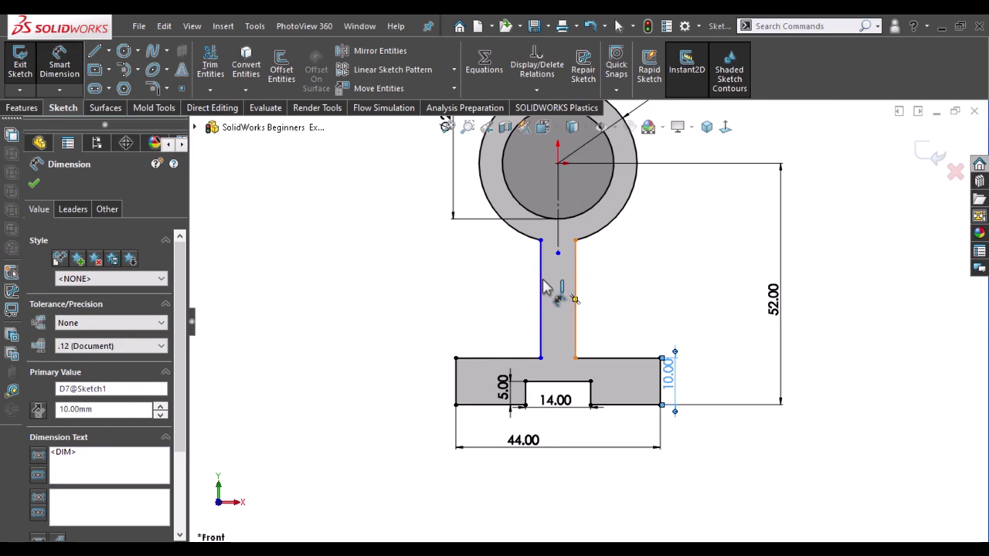
# Dimension the stem width between its two side lines to 8 mm and fit the sketch in view.
pyautogui.click(542, 288)
pyautogui.click(575, 298)
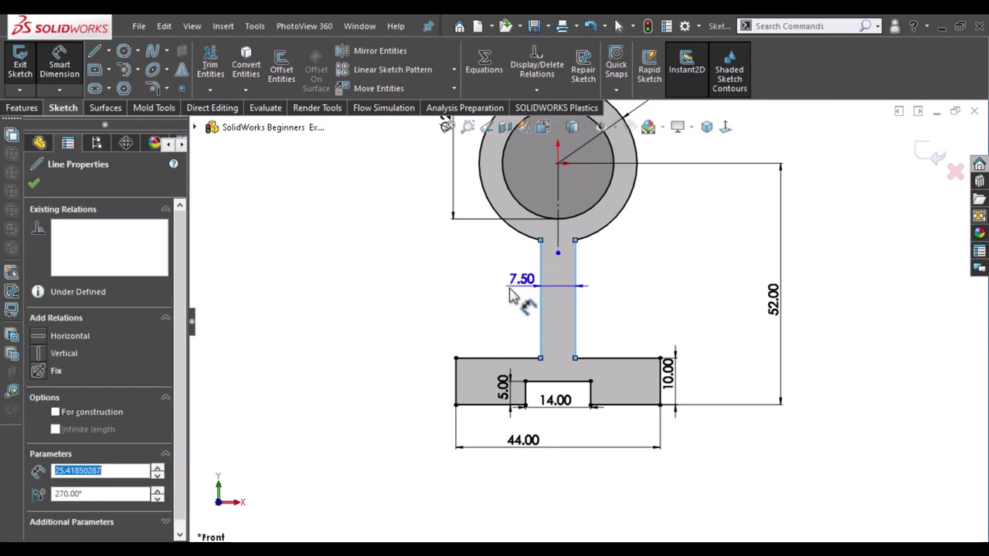
pyautogui.click(499, 296)
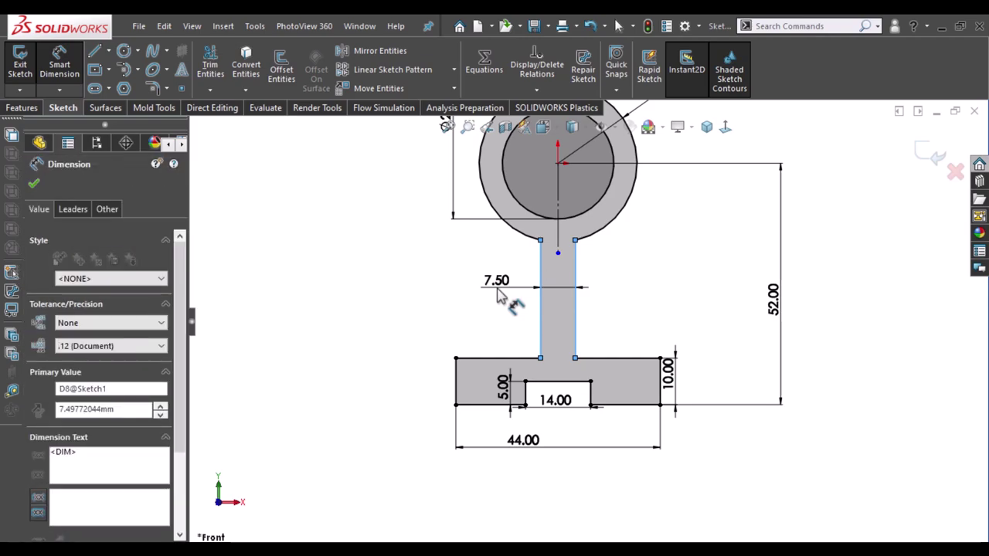
pyautogui.write('8')
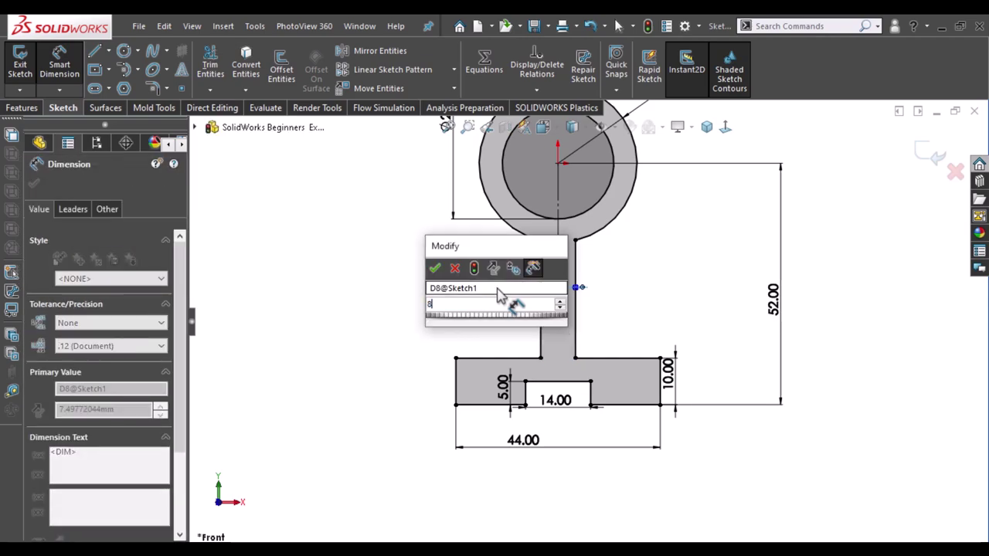
pyautogui.press('Escape')
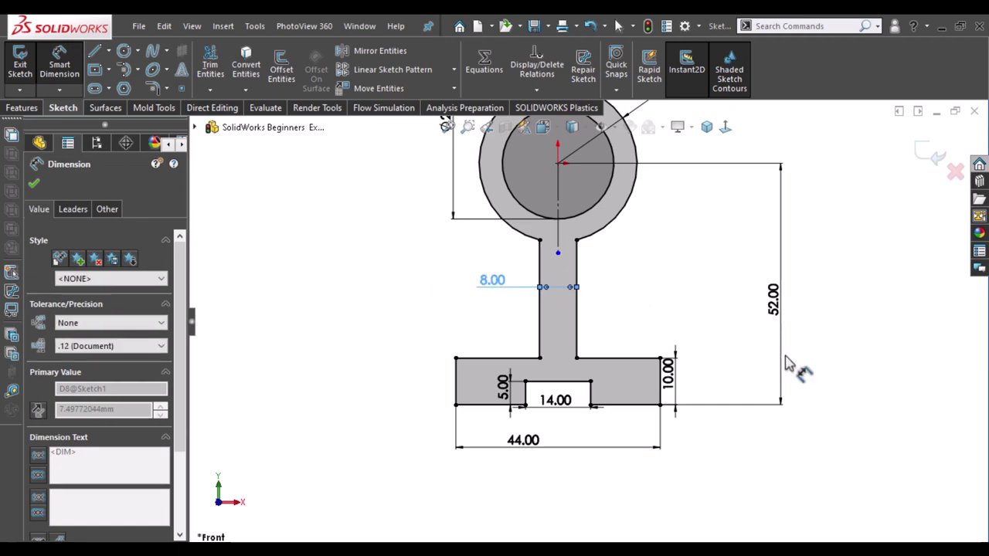
pyautogui.press('Escape')
pyautogui.press('f')
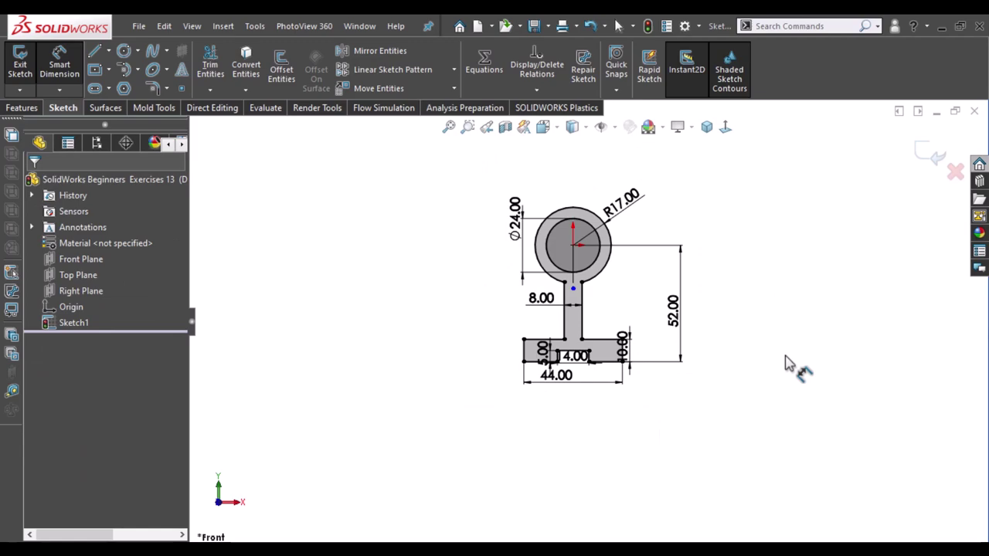
pyautogui.press('s')
pyautogui.click(821, 486)
# Extrude the sketch 54 mm blind in the reversed direction.
pyautogui.write('54')
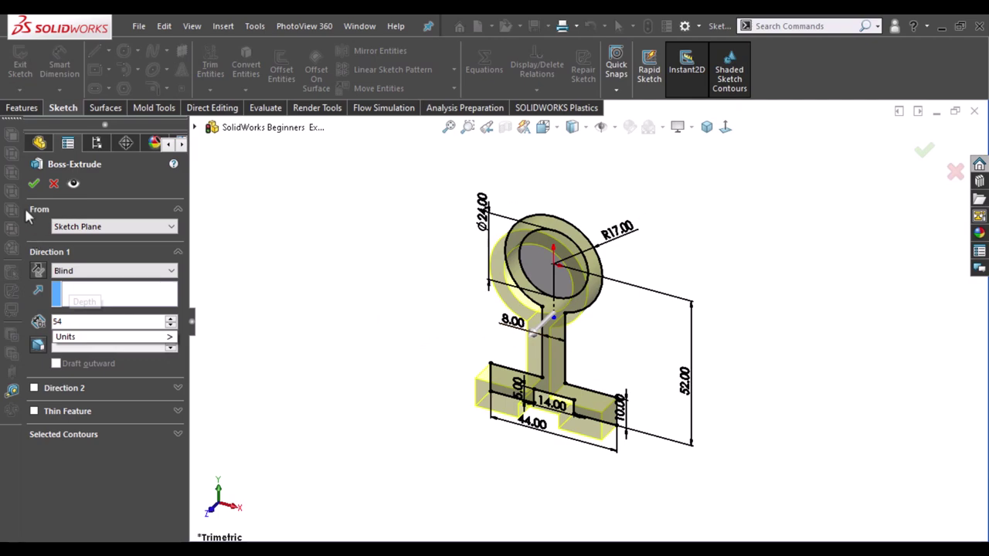
pyautogui.press('Return')
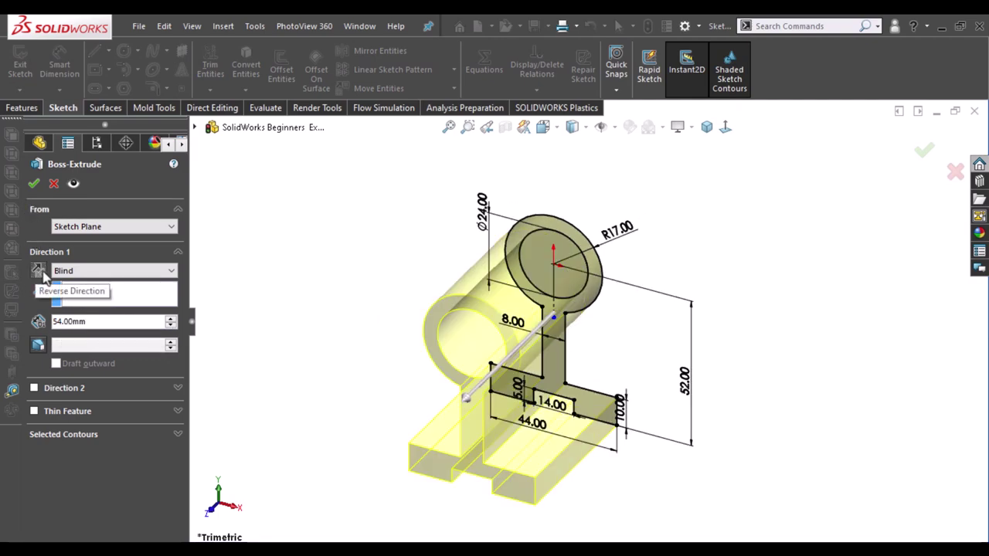
pyautogui.click(37, 270)
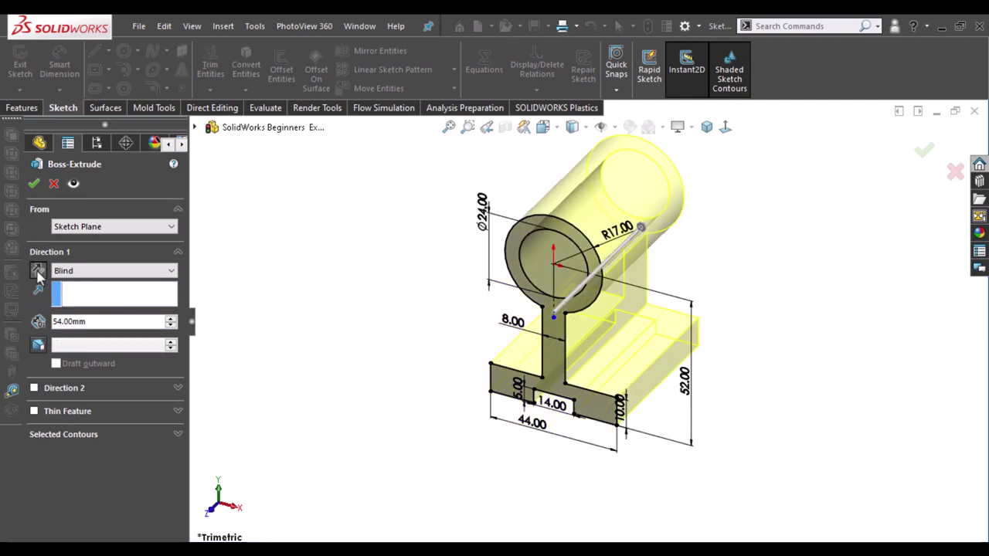
pyautogui.click(31, 182)
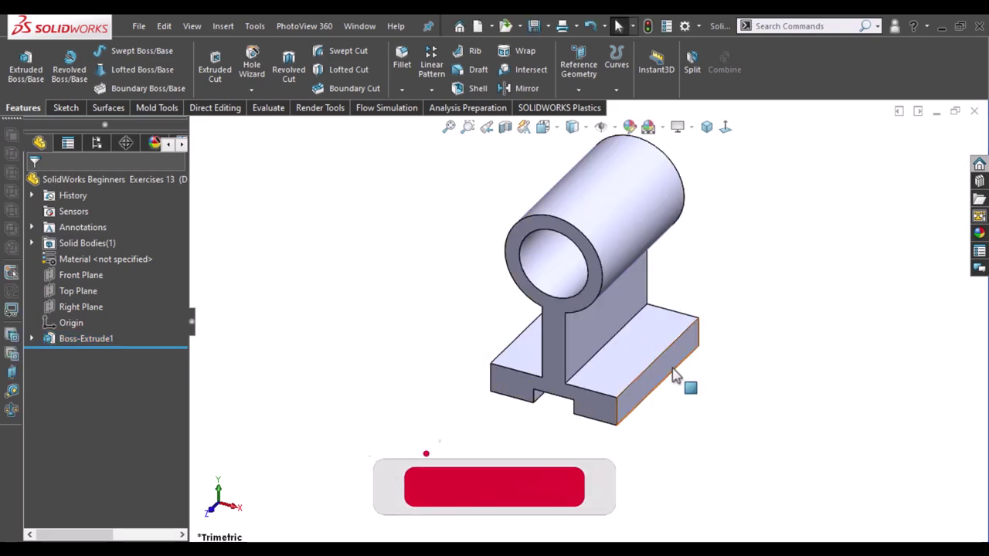
# Start Sketch2 on the base's end face, view it Normal To, and pick the Rectangle tool.
pyautogui.click(680, 375)
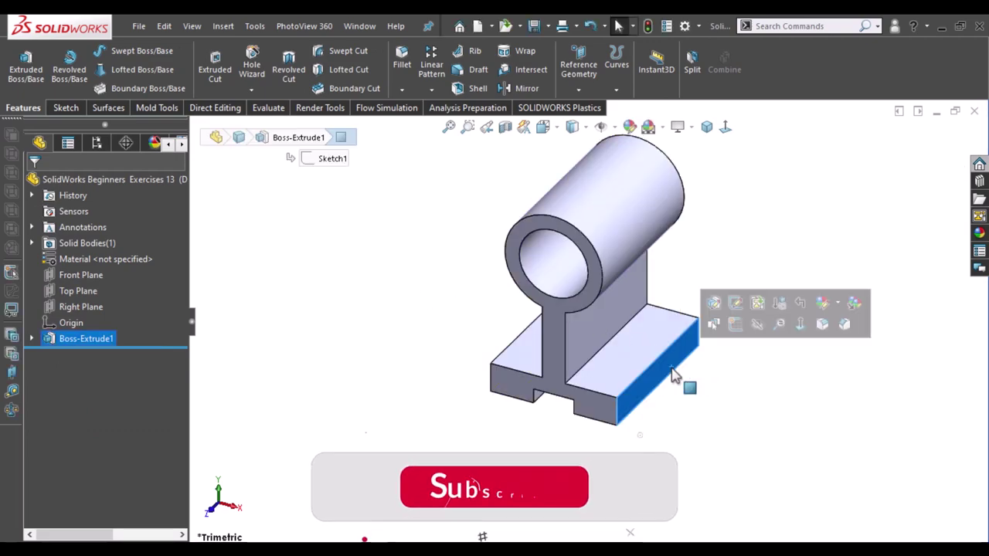
pyautogui.click(734, 326)
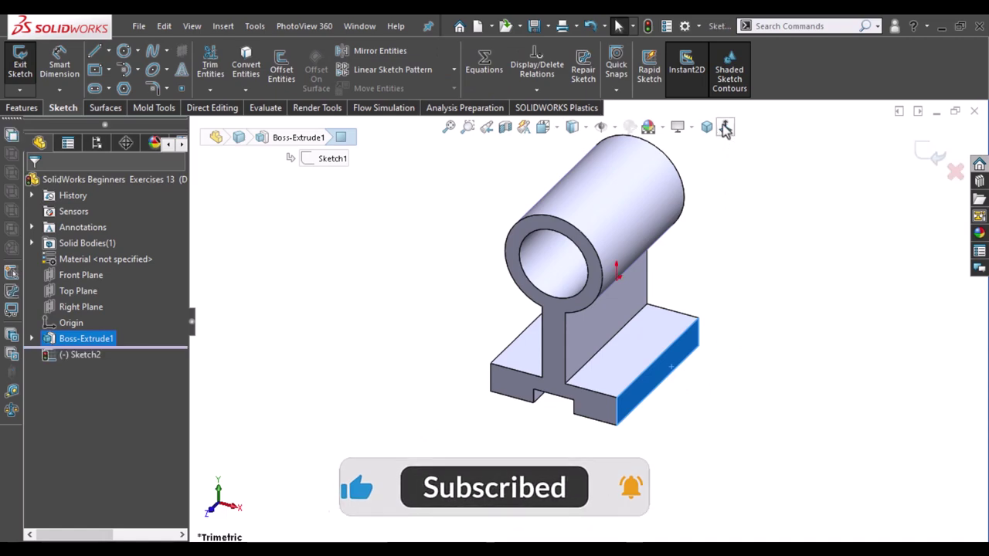
pyautogui.click(725, 127)
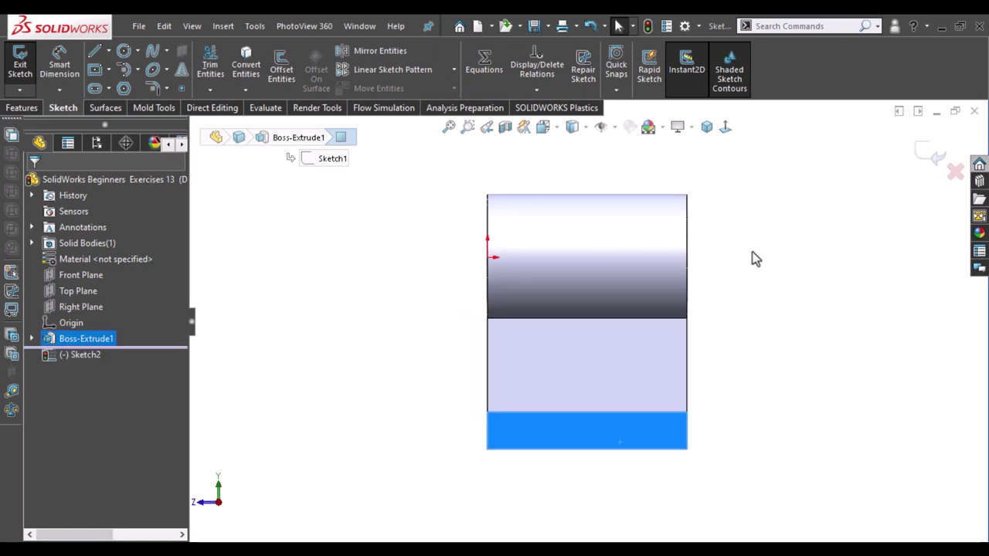
pyautogui.click(592, 480)
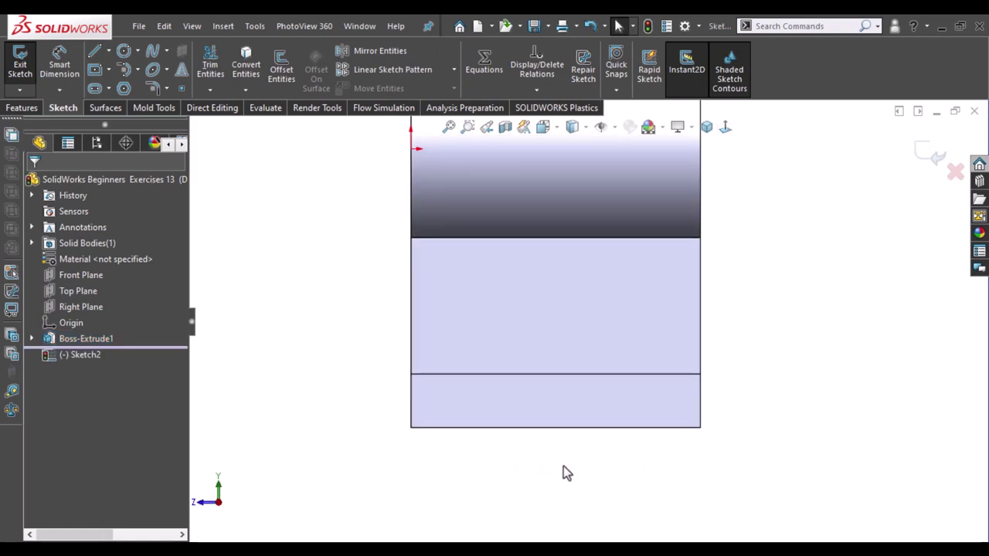
pyautogui.moveTo(565, 465)
pyautogui.mouseDown(button='right')
pyautogui.moveTo(574, 493)
pyautogui.moveTo(566, 541)
pyautogui.mouseUp(button='right')
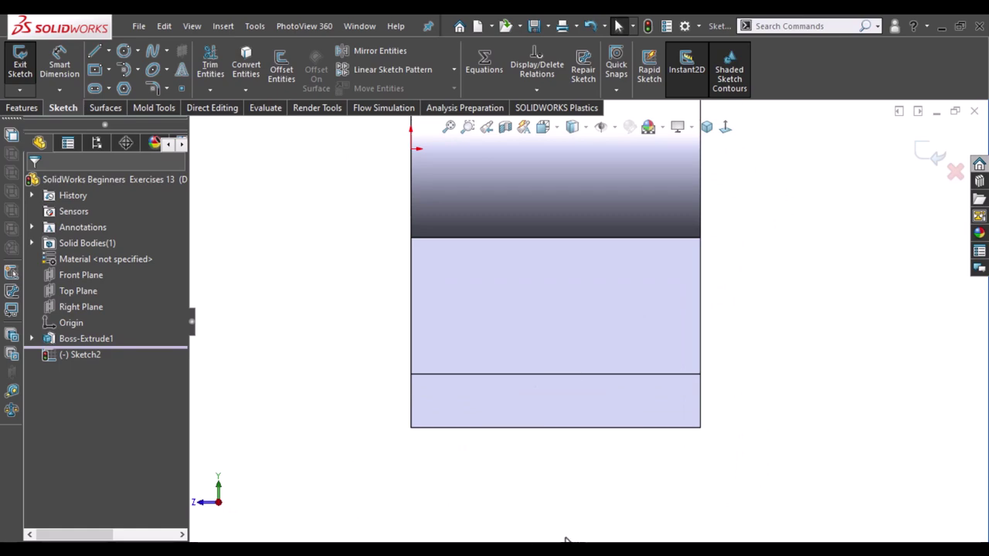
# Draw a thin corner rectangle sitting on the end face's bottom edge.
pyautogui.click(519, 422)
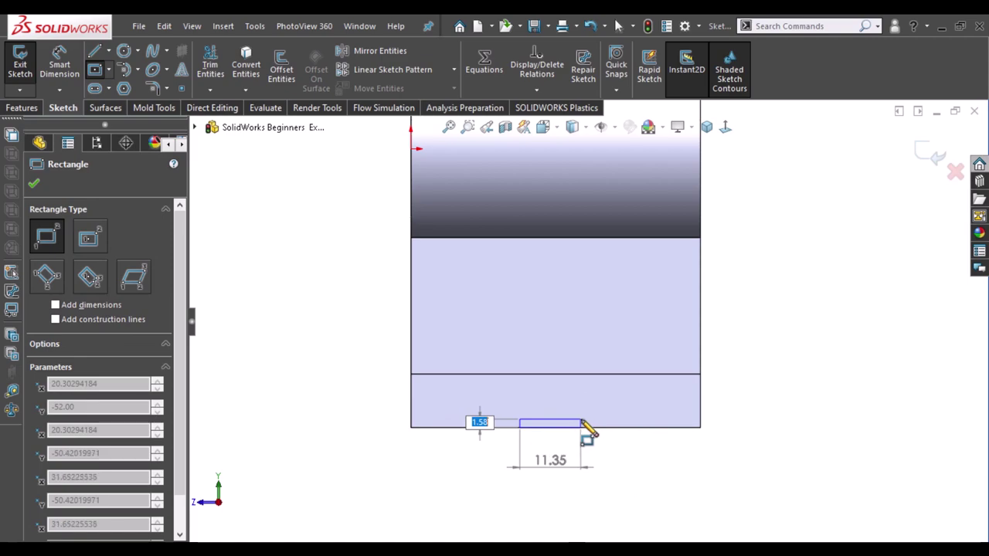
pyautogui.click(581, 423)
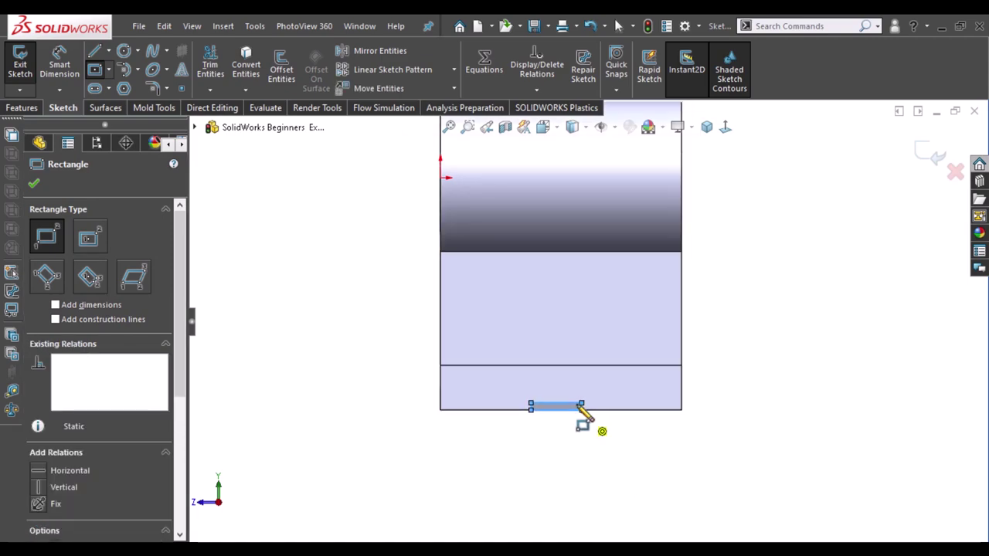
pyautogui.scroll(-2, 581, 423)
pyautogui.scroll(-2, 578, 402)
pyautogui.scroll(-1, 594, 400)
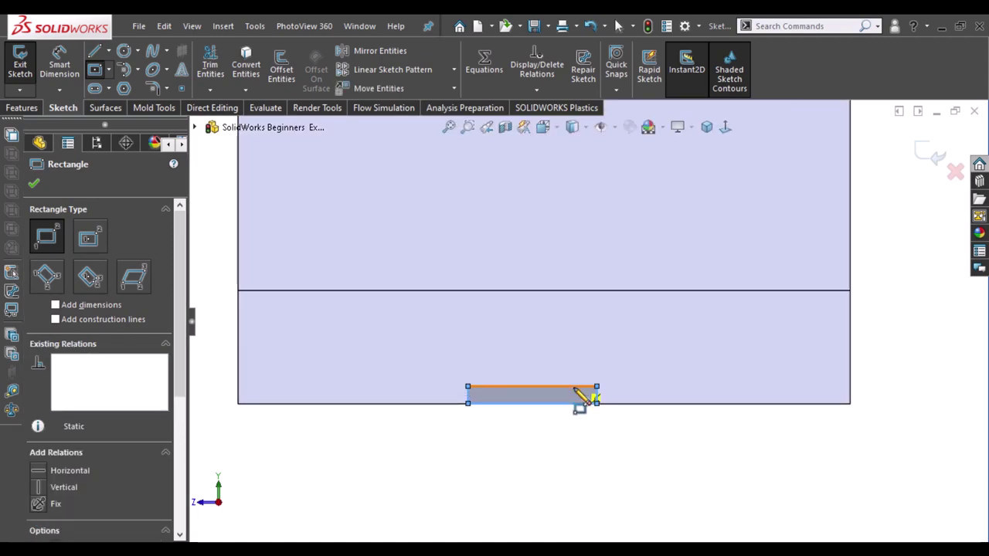
pyautogui.press('Escape')
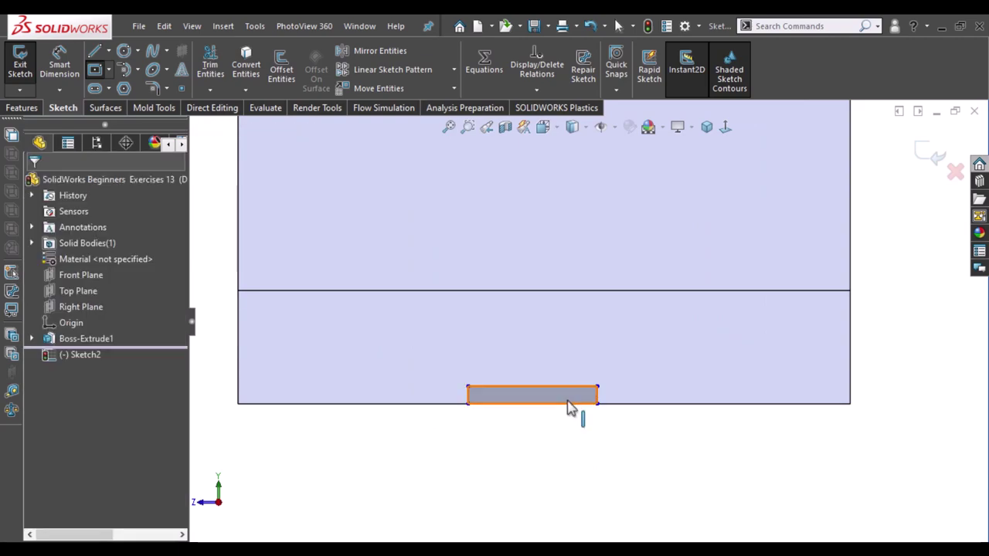
# Select the midpoint of the rectangle's bottom line, then zoom out slightly.
pyautogui.click(569, 412)
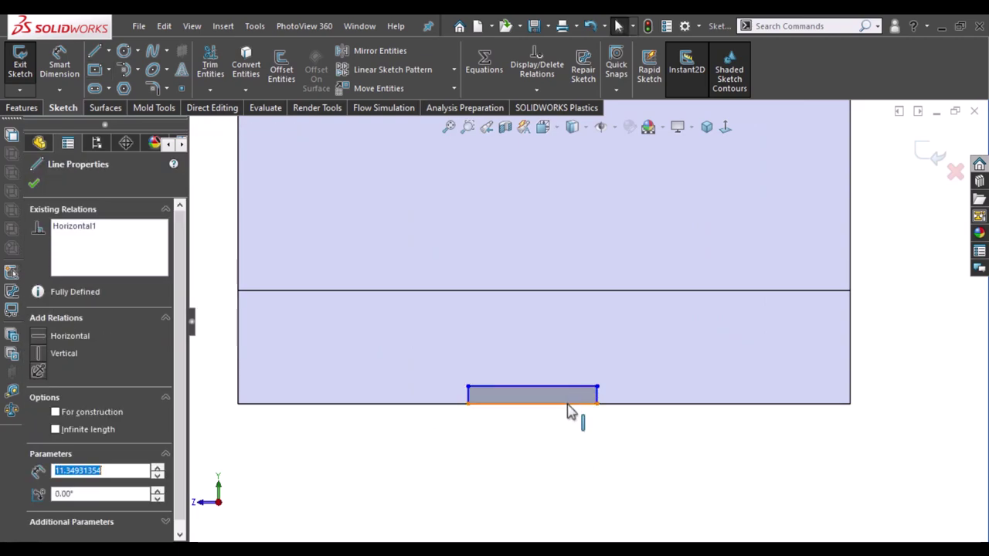
pyautogui.rightClick(569, 411)
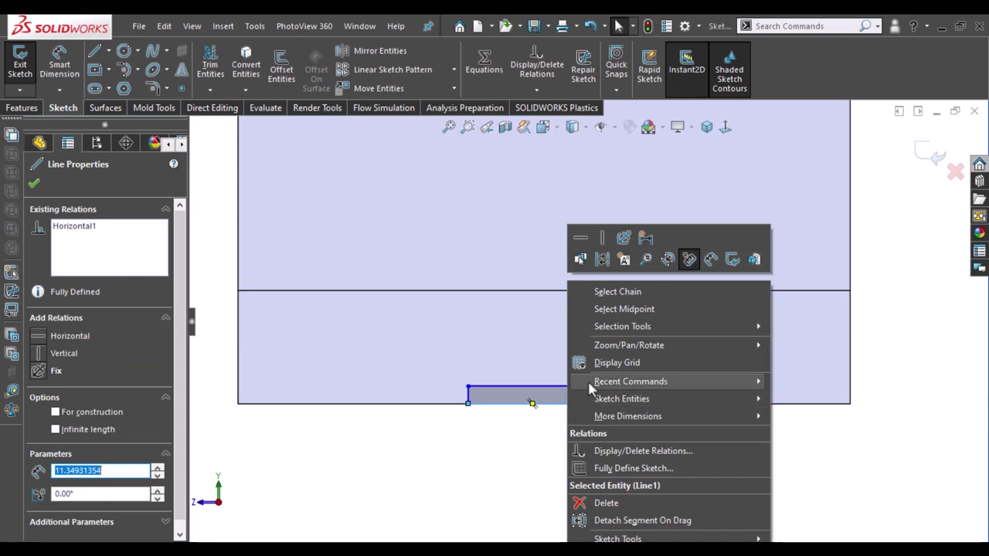
pyautogui.click(621, 309)
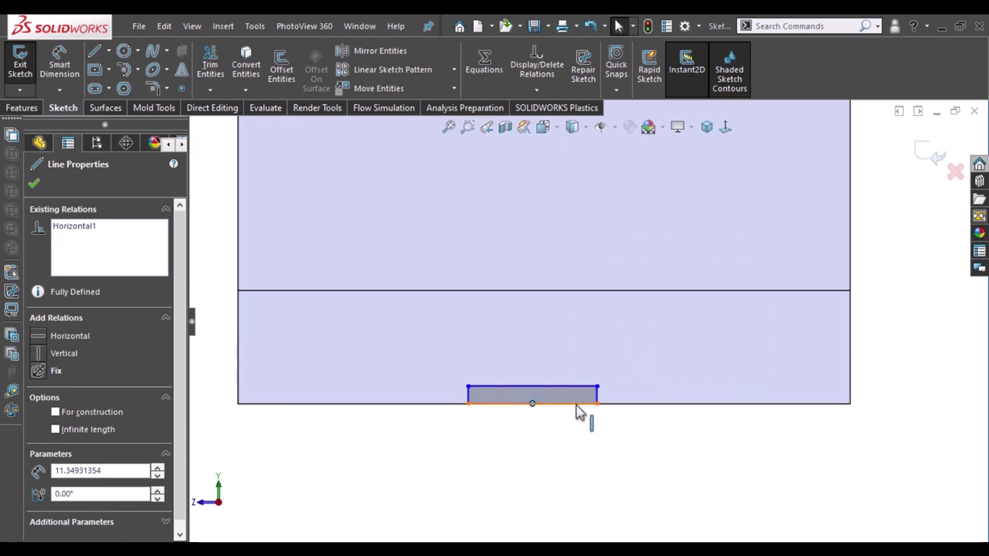
pyautogui.click(510, 480)
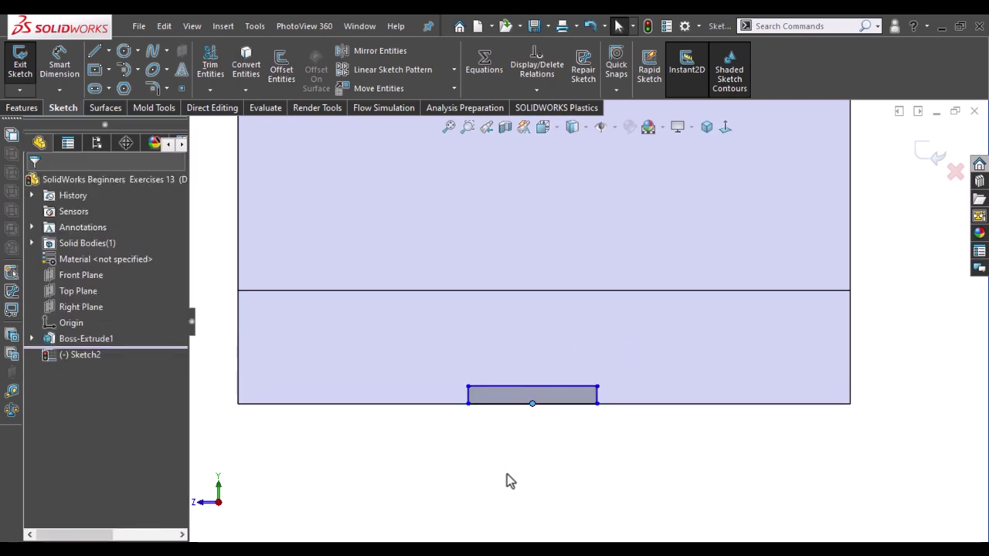
pyautogui.press('z')
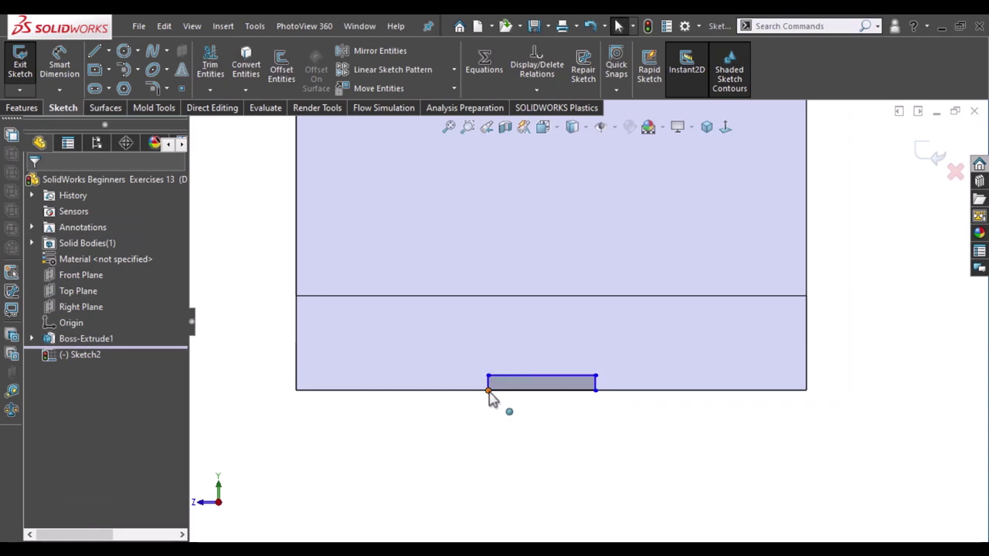
# Reposition the rectangle corners and make its bottom midpoint coincident with the base edge midpoint.
pyautogui.moveTo(488, 390); pyautogui.dragTo(399, 391)
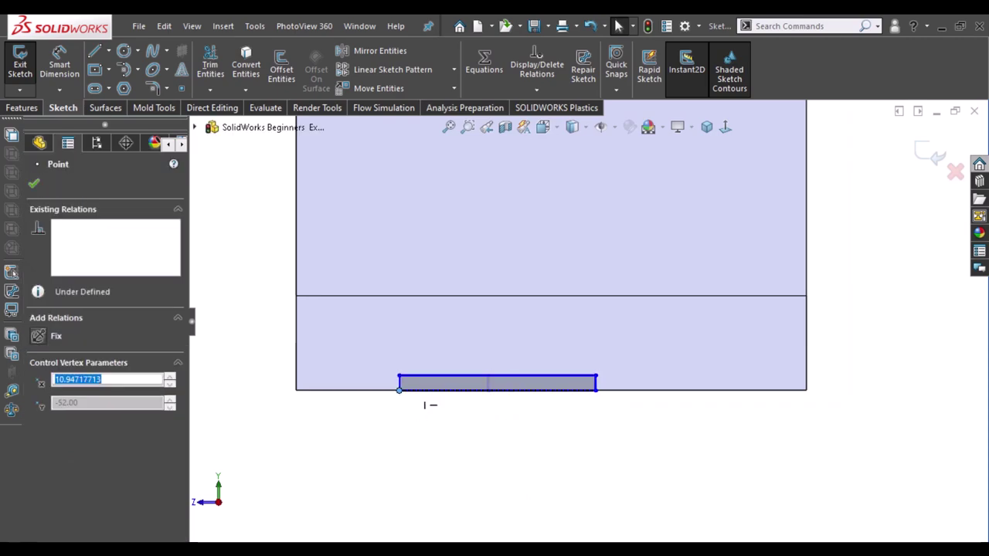
pyautogui.click(596, 391)
pyautogui.moveTo(595, 391); pyautogui.dragTo(498, 392)
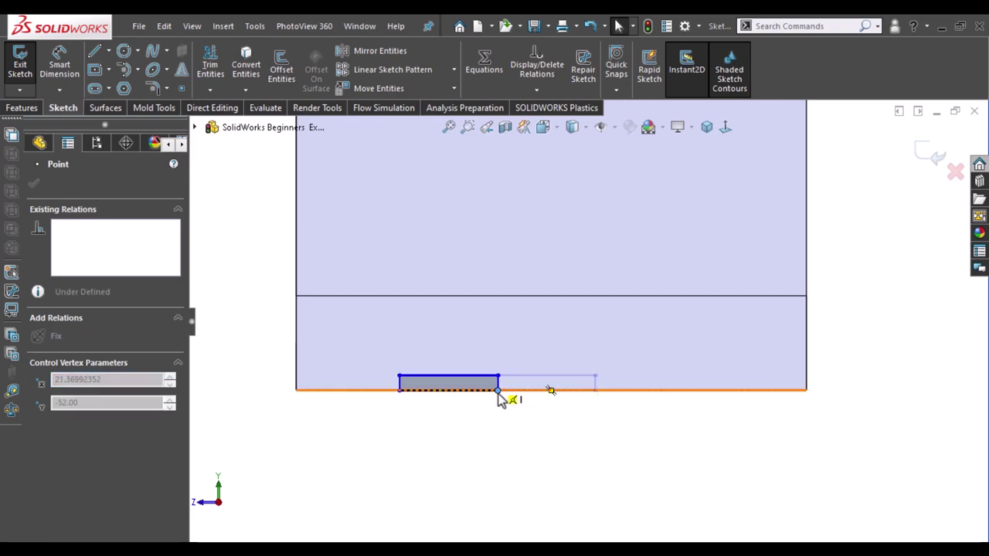
pyautogui.click(551, 391)
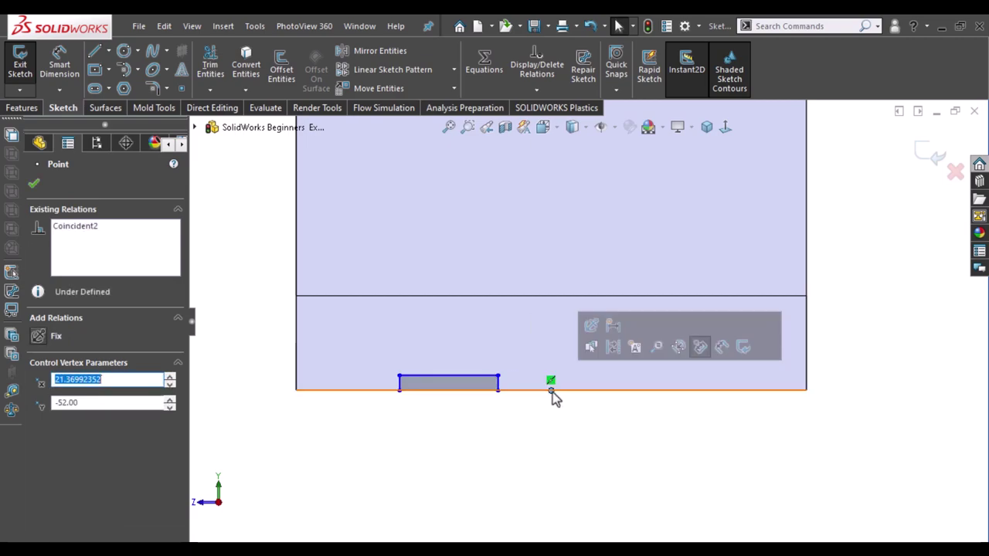
pyautogui.click(448, 390)
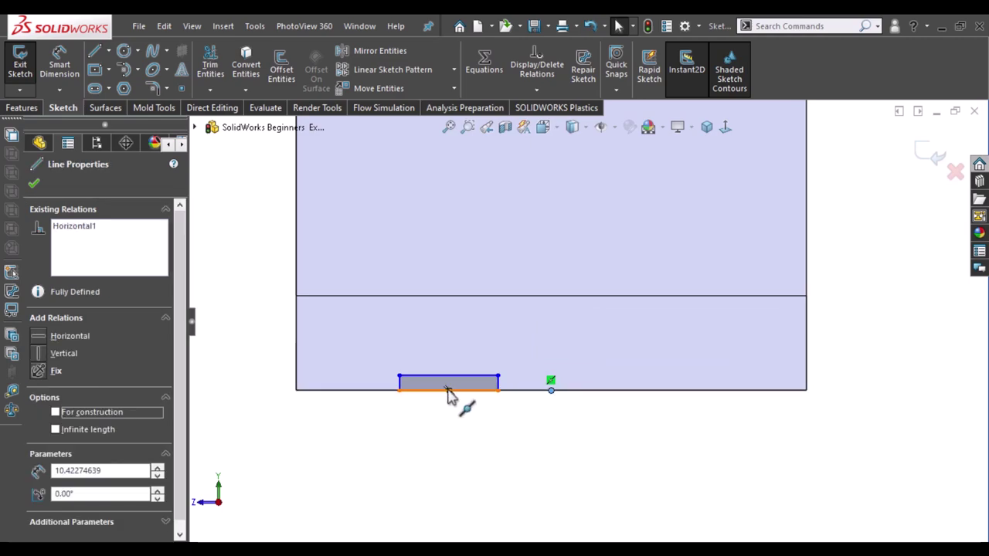
pyautogui.keyDown('ctrl'); pyautogui.click(448, 391); pyautogui.keyUp('ctrl')
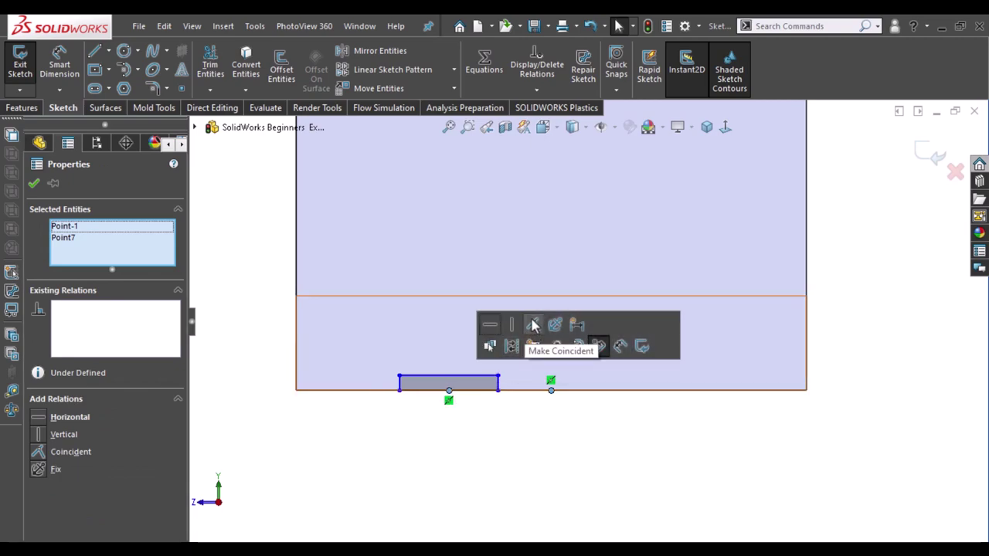
pyautogui.click(533, 321)
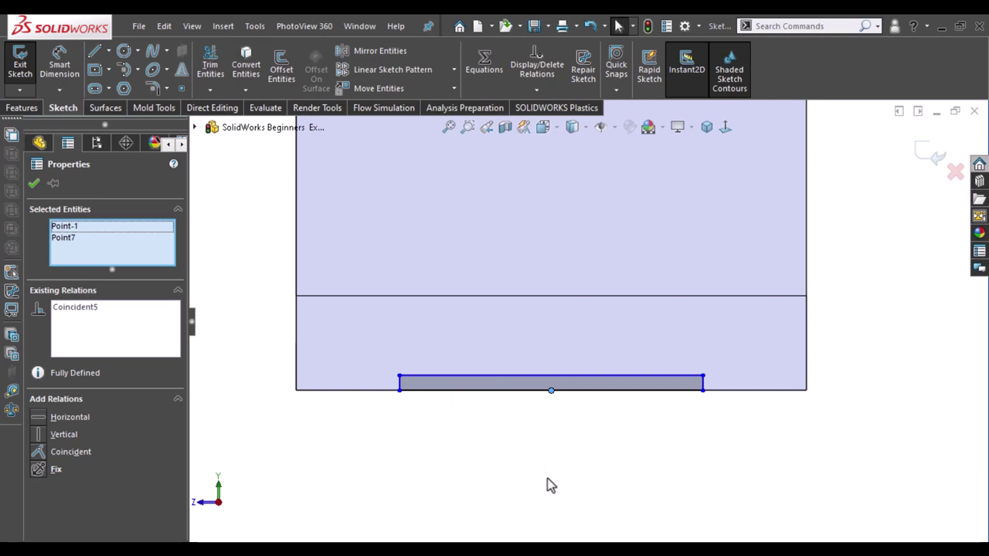
pyautogui.moveTo(547, 468); pyautogui.dragTo(541, 430, button='right')
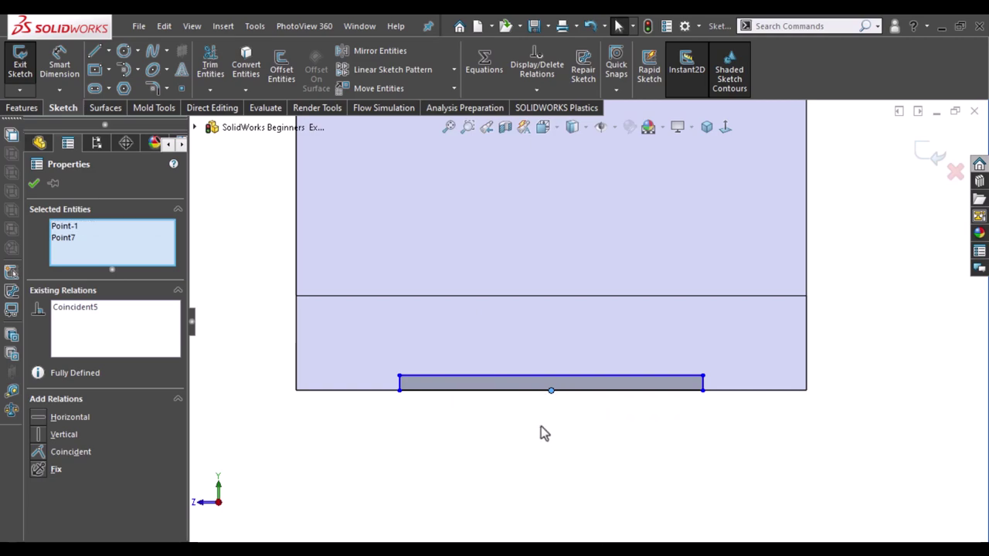
# Dimension the rectangle's left side to a 5 mm height.
pyautogui.click(375, 390)
pyautogui.press('Escape')
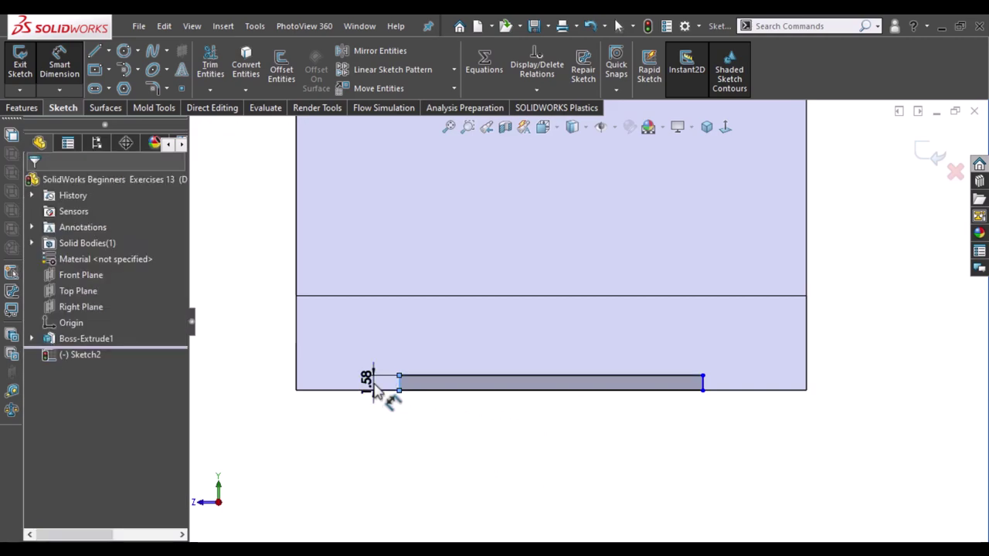
pyautogui.click(375, 391)
pyautogui.write('5')
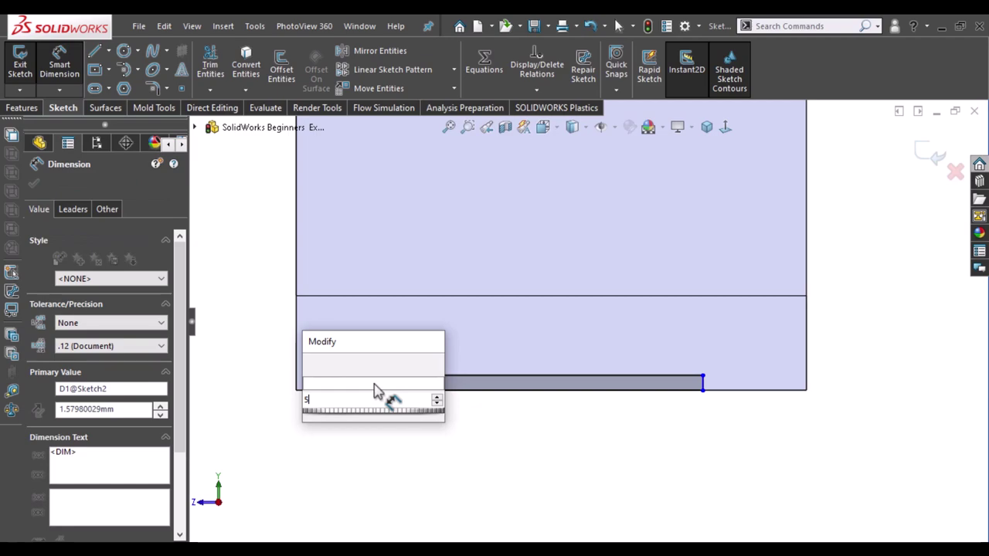
pyautogui.press('Escape')
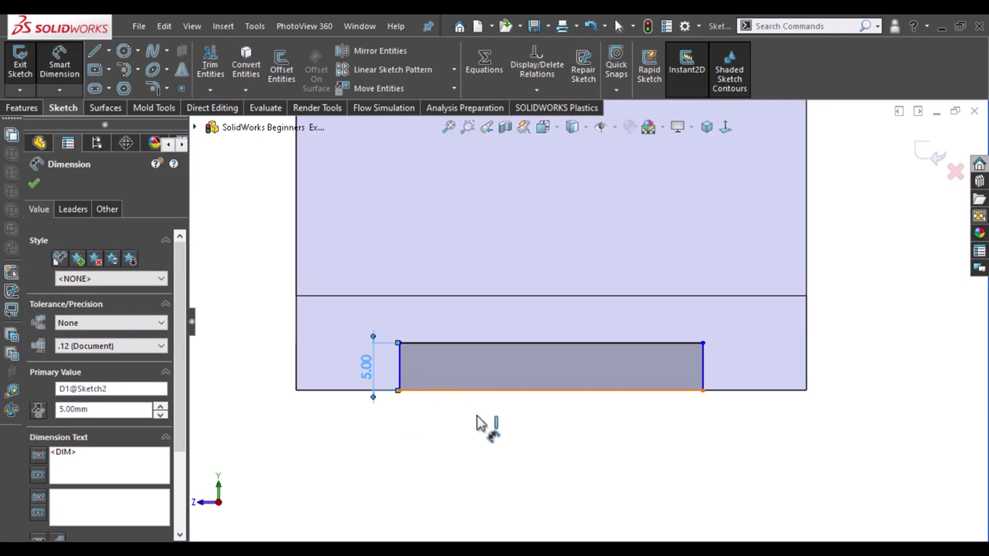
# Dimension the rectangle's bottom line and set the width to 14 mm.
pyautogui.click(476, 423)
pyautogui.click(476, 424)
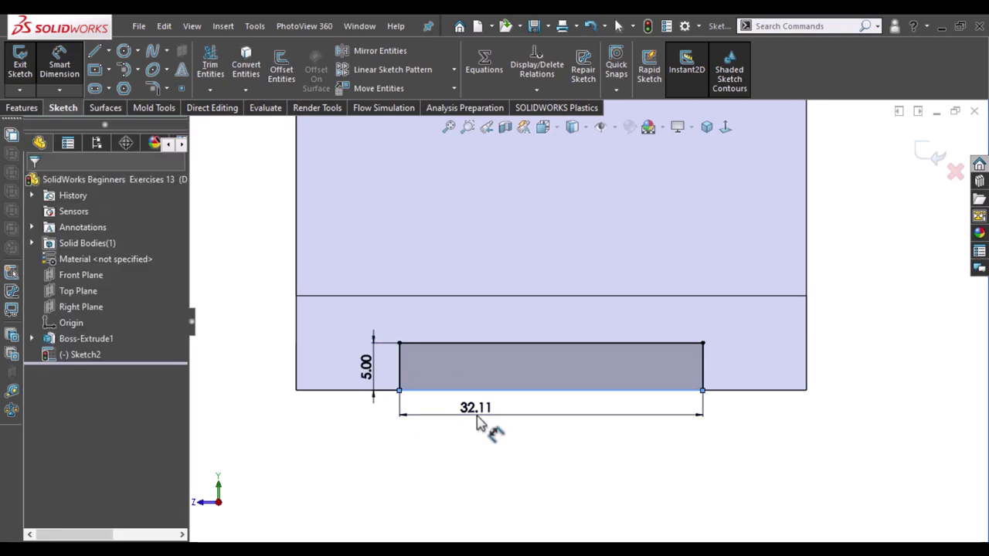
pyautogui.doubleClick(477, 418)
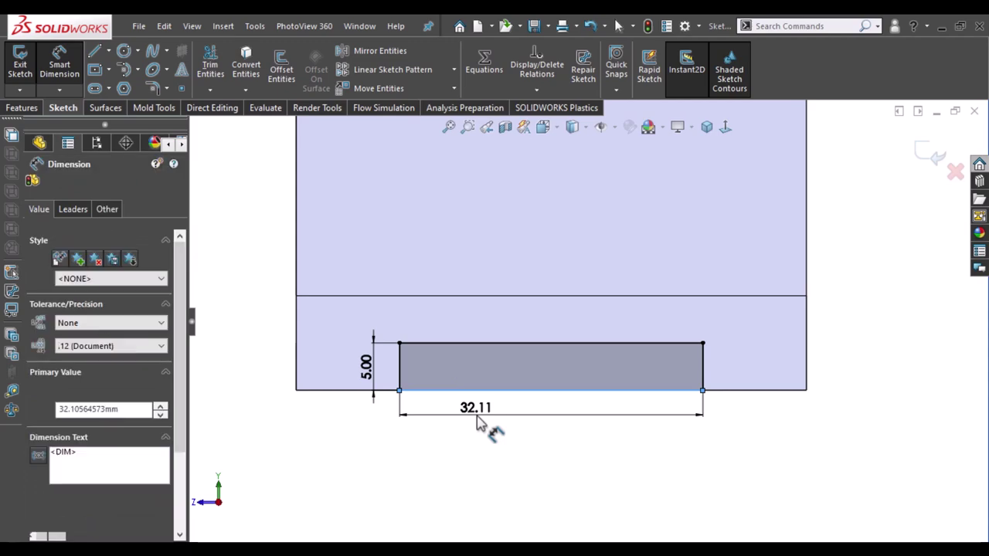
pyautogui.write('14')
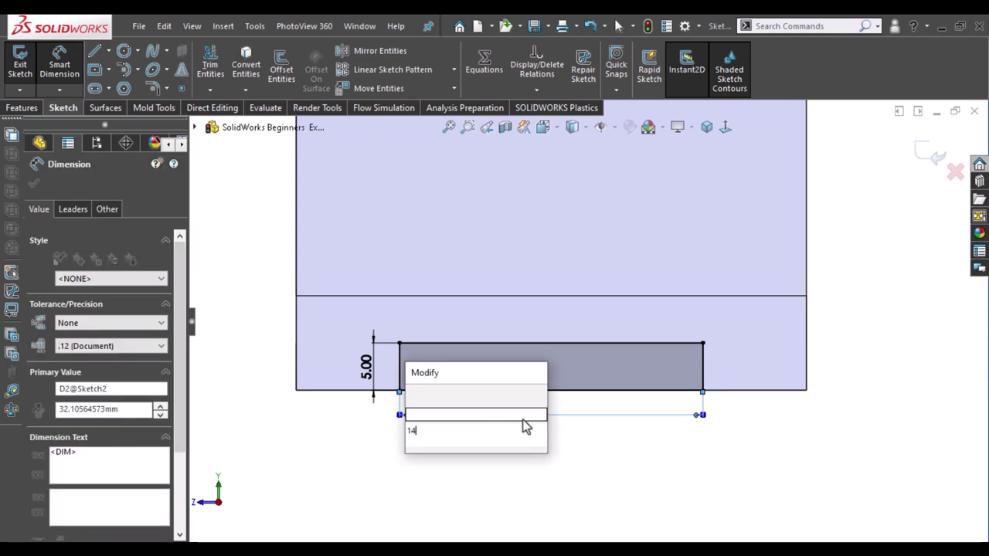
pyautogui.press('Escape')
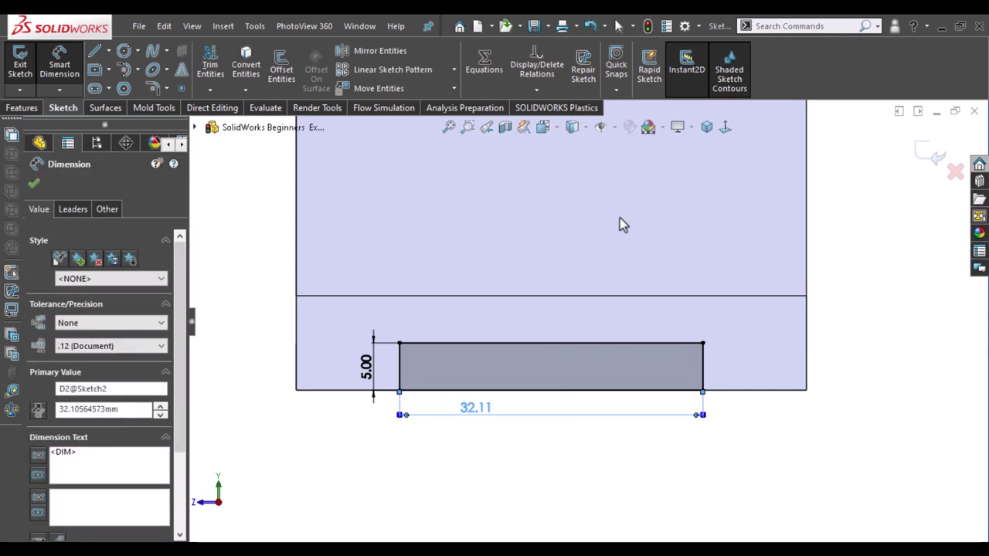
# In isometric view, extrude-cut the 14 × 5 mm rectangle Through All as Cut-Extrude1.
pyautogui.click(706, 128)
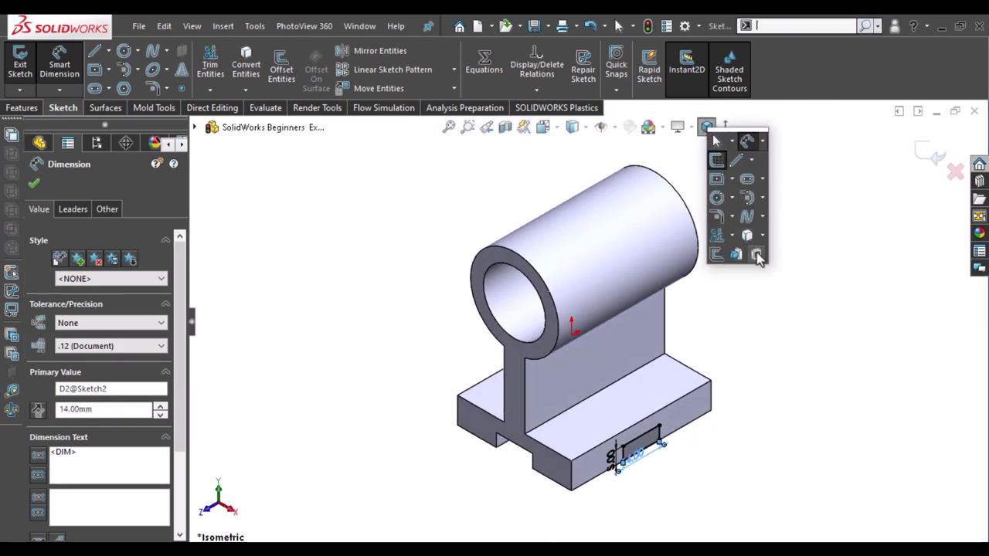
pyautogui.click(757, 252)
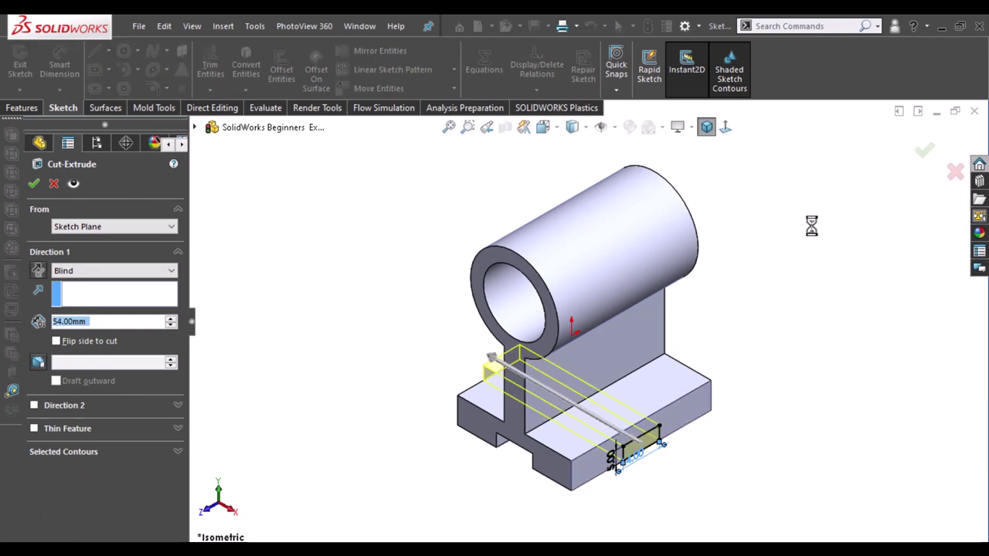
pyautogui.click(105, 271)
pyautogui.click(93, 294)
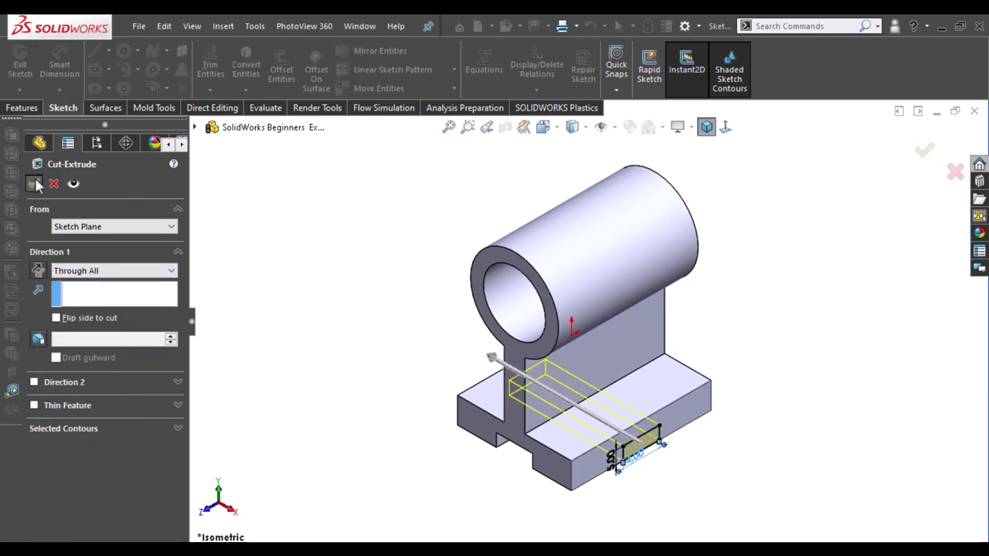
pyautogui.click(34, 183)
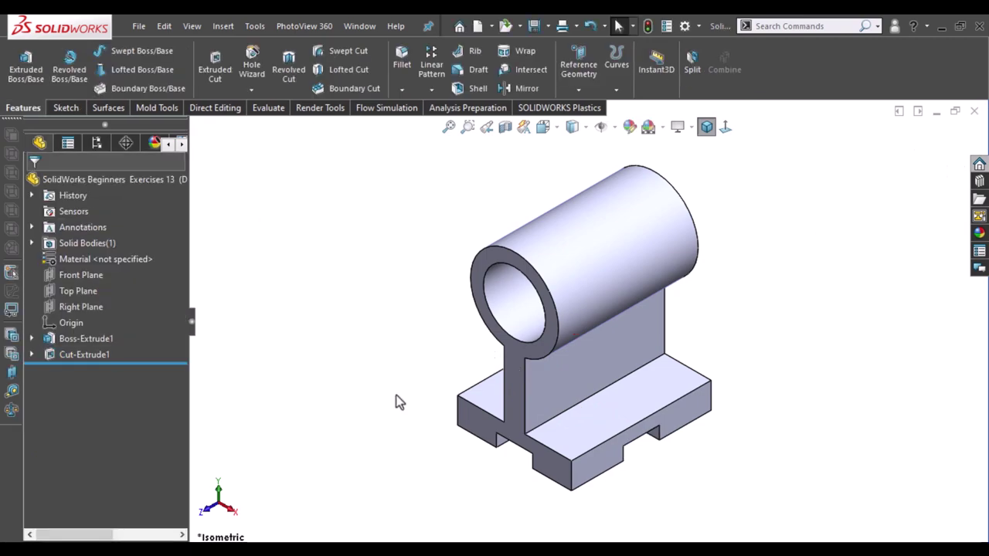
pyautogui.moveTo(396, 402)
pyautogui.mouseDown(button='middle')
pyautogui.moveTo(384, 209)
pyautogui.moveTo(397, 137)
pyautogui.moveTo(387, 209)
pyautogui.moveTo(406, 329)
pyautogui.moveTo(547, 322)
pyautogui.moveTo(630, 337)
pyautogui.moveTo(420, 338)
pyautogui.moveTo(481, 295)
pyautogui.mouseUp(button='middle')
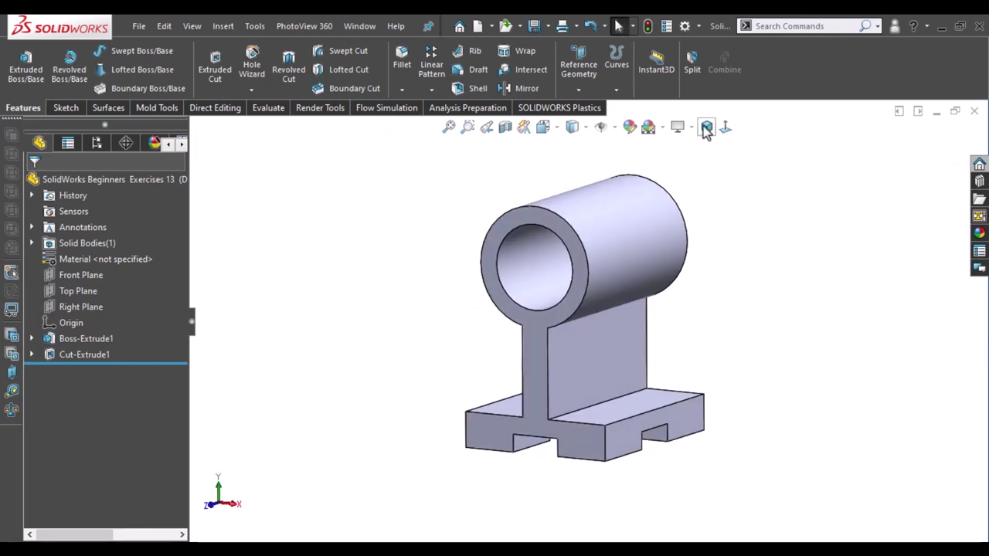
pyautogui.click(706, 130)
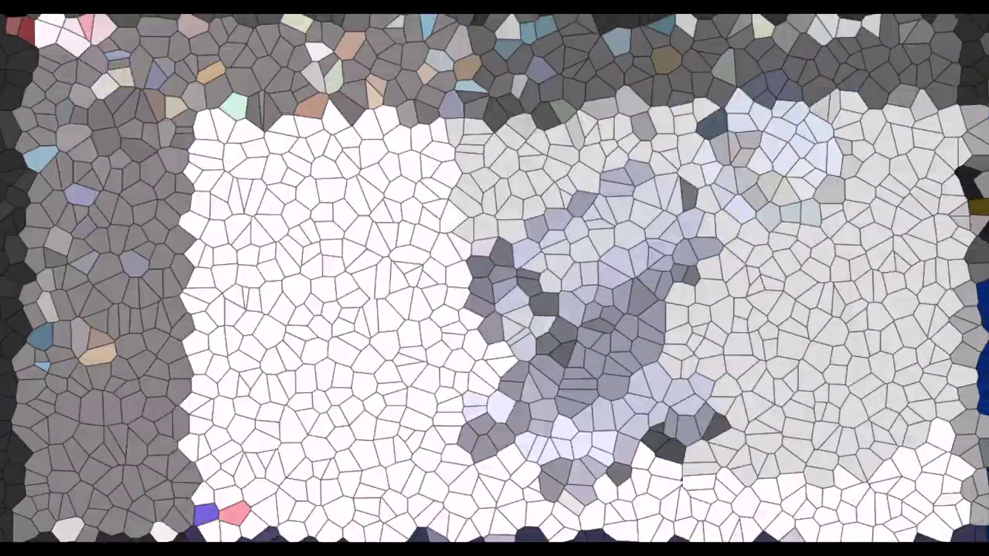